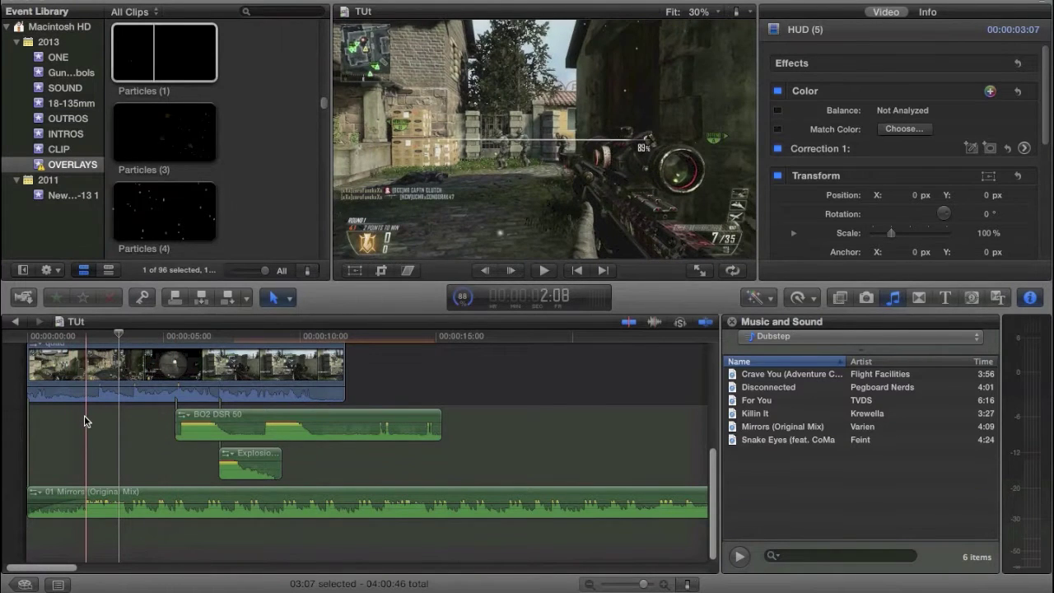
# Delete the HUD (5) clip and the overlay clip stacked above it over the quad clip.
pyautogui.click(84, 417)
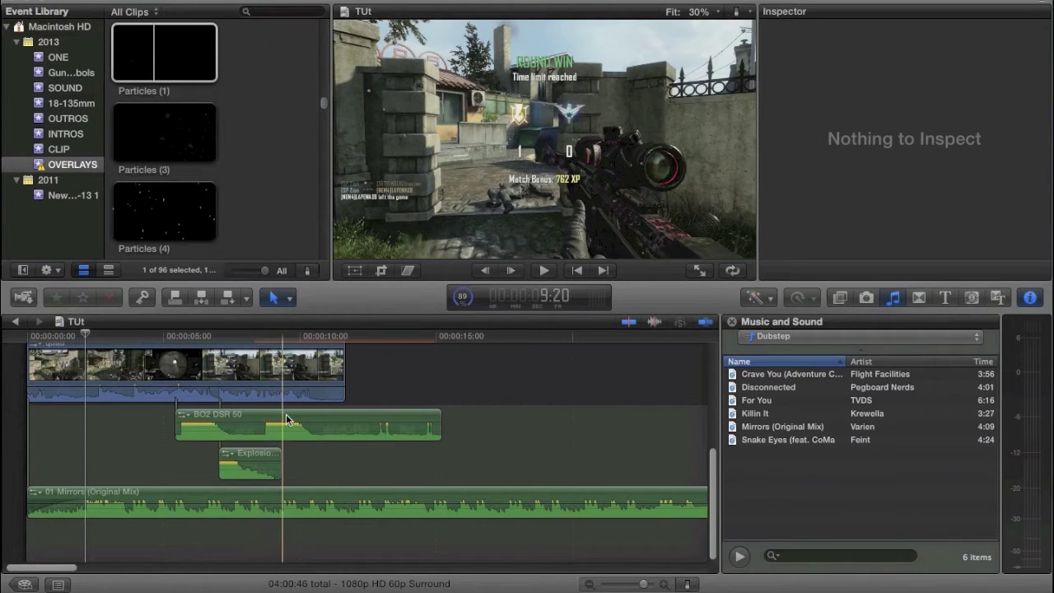
pyautogui.click(148, 423)
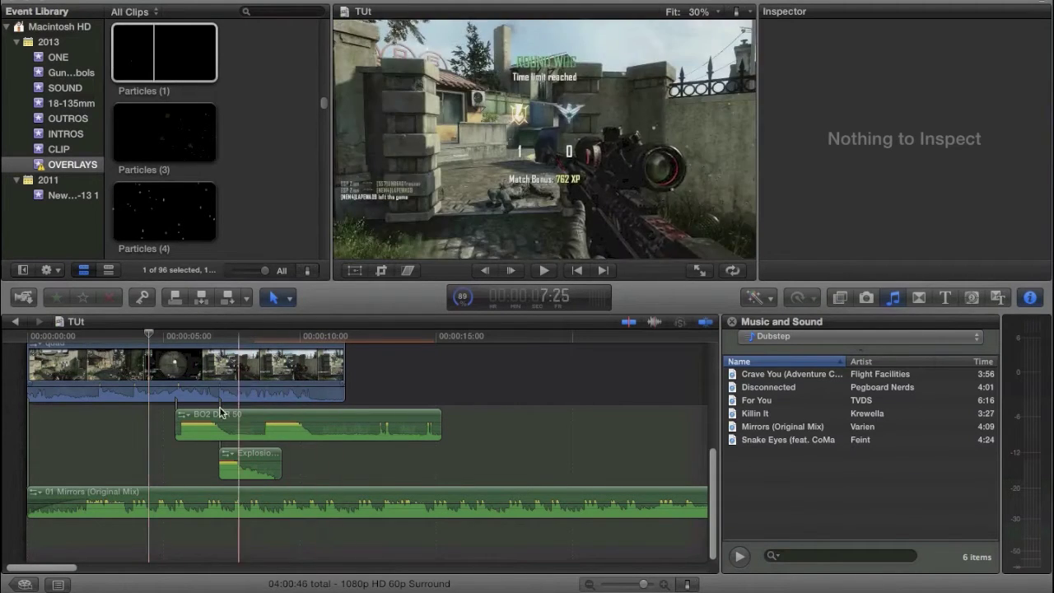
pyautogui.scroll(1, 148, 428)
pyautogui.scroll(5, 148, 428)
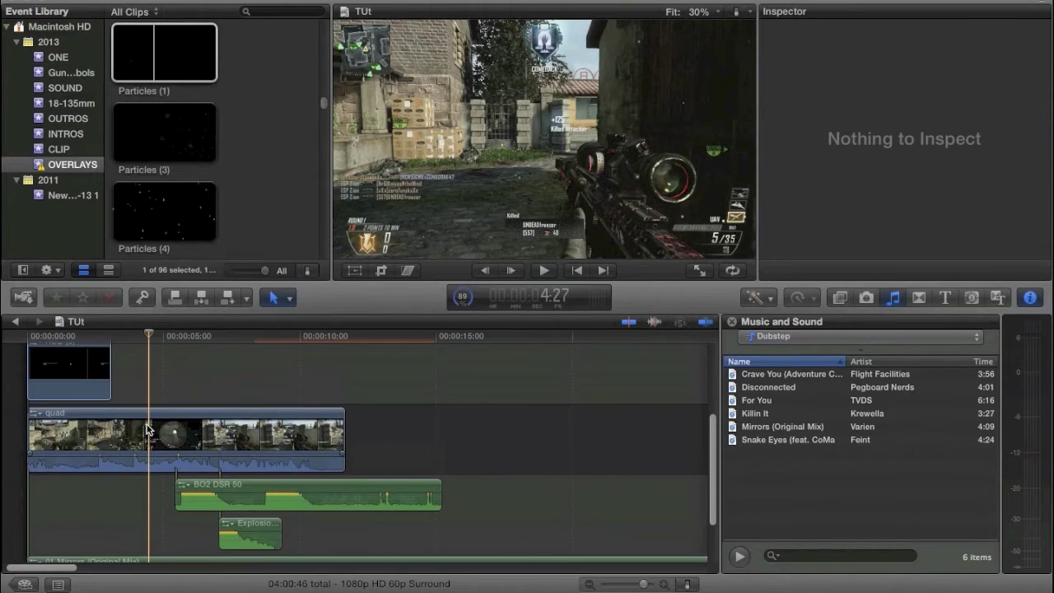
pyautogui.moveTo(156, 459); pyautogui.dragTo(73, 350)
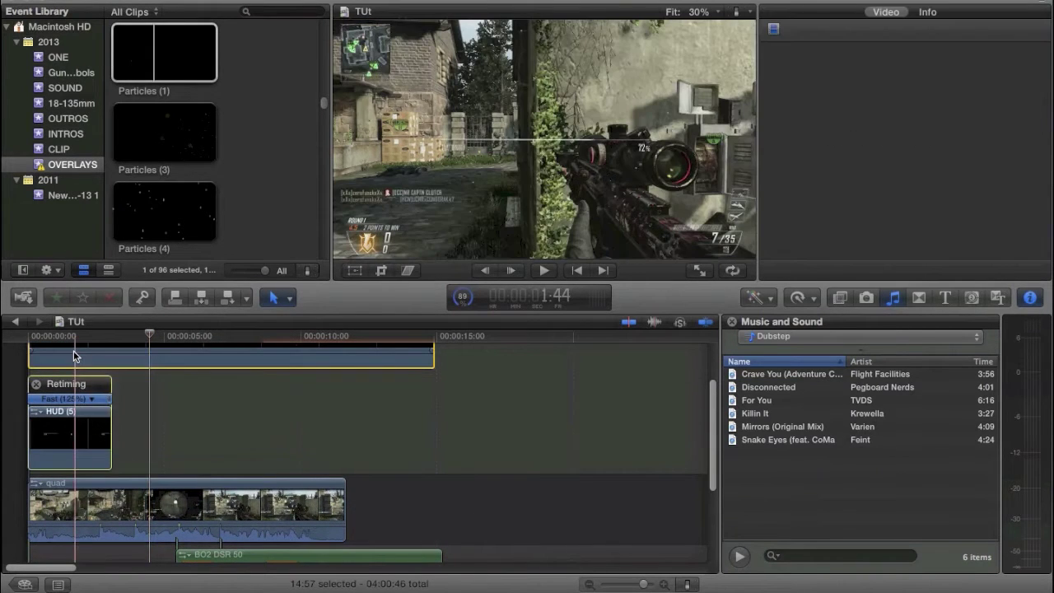
pyautogui.press('Delete')
# Disable the BO2 DSR 50, Explosion_Dull and 01 Mirrors (Original Mix) audio clips.
pyautogui.scroll(-8, 100, 393)
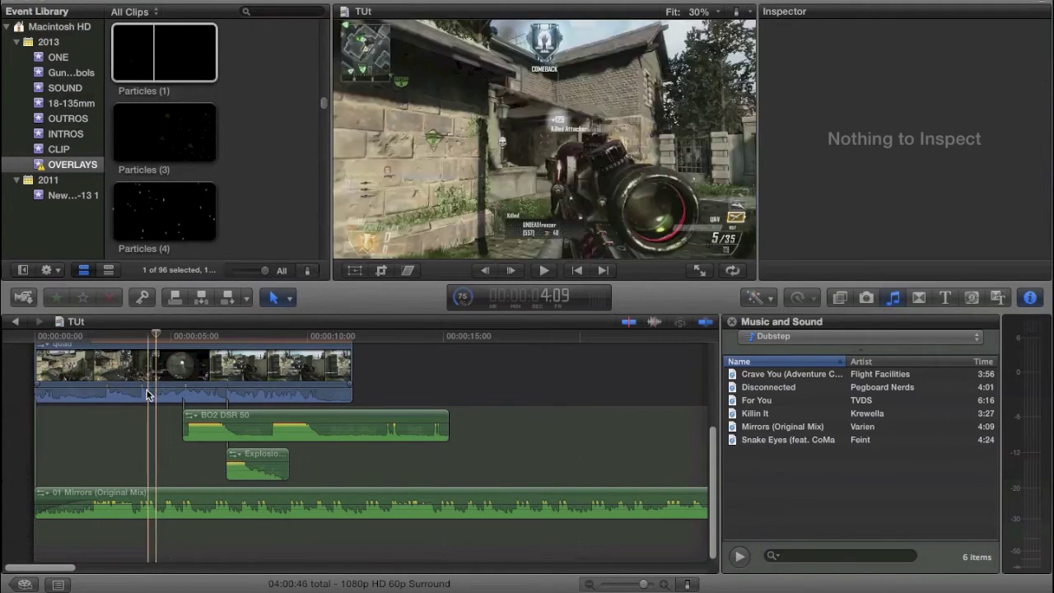
pyautogui.press('super+a')
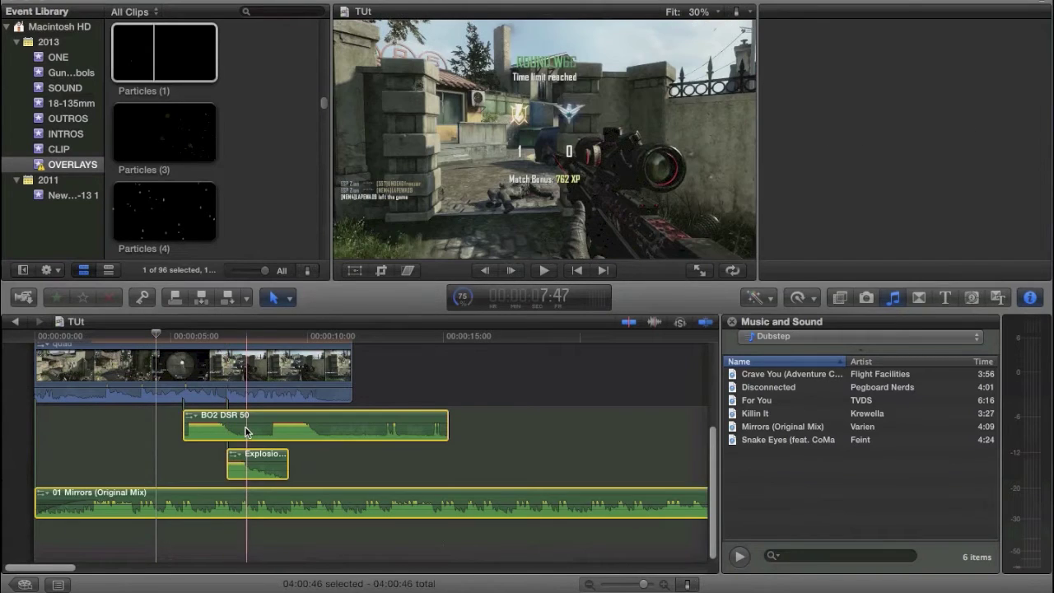
pyautogui.press('super+4')
pyautogui.press('v')
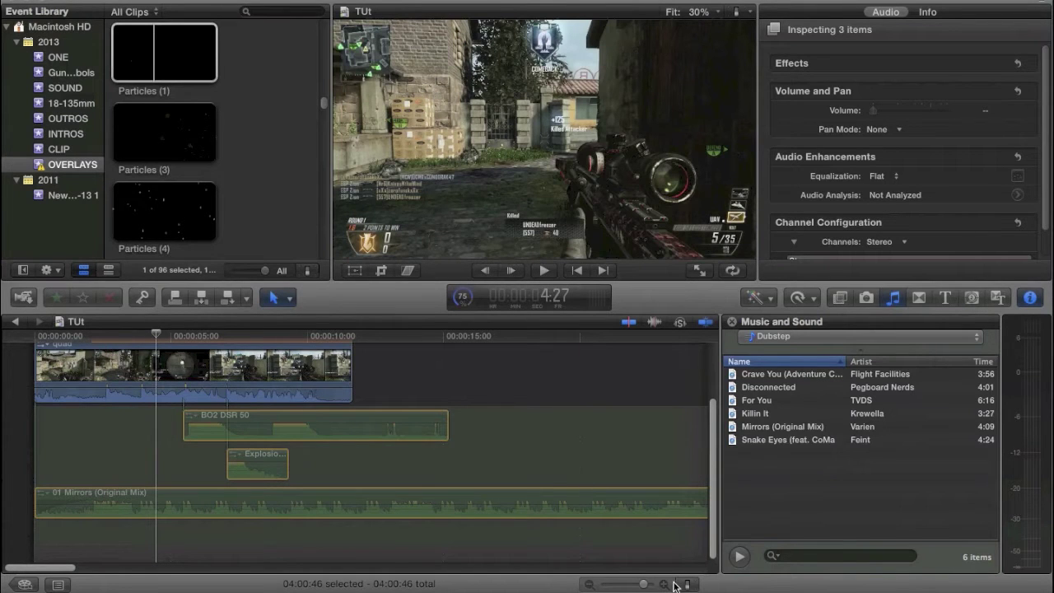
# Detach the audio from the quad video clip.
pyautogui.press('super+equal')
pyautogui.press('super+equal')
pyautogui.scroll(3, 343, 492)
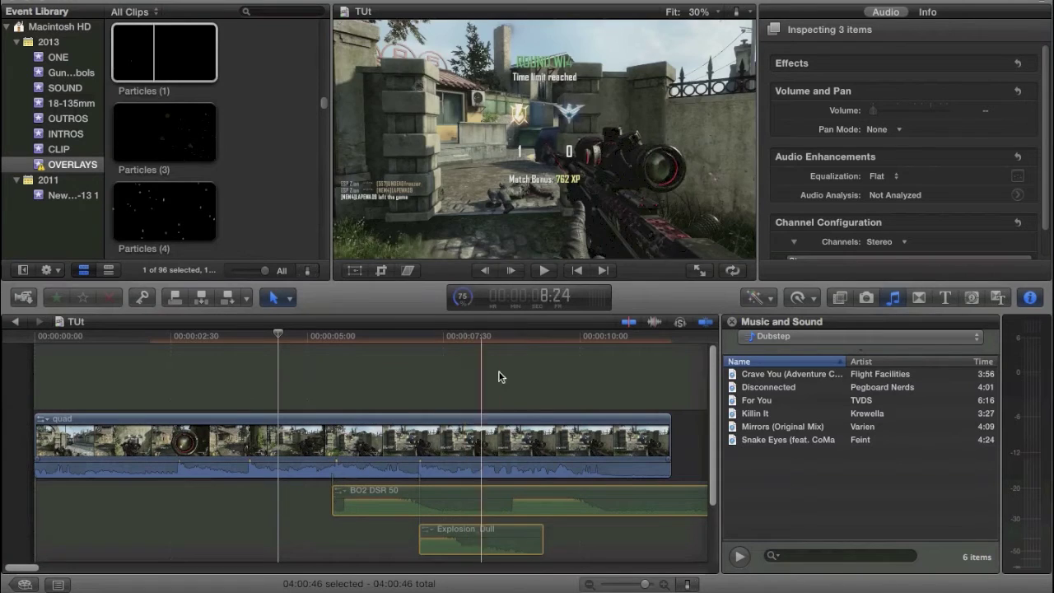
pyautogui.click(451, 449)
pyautogui.rightClick(451, 449)
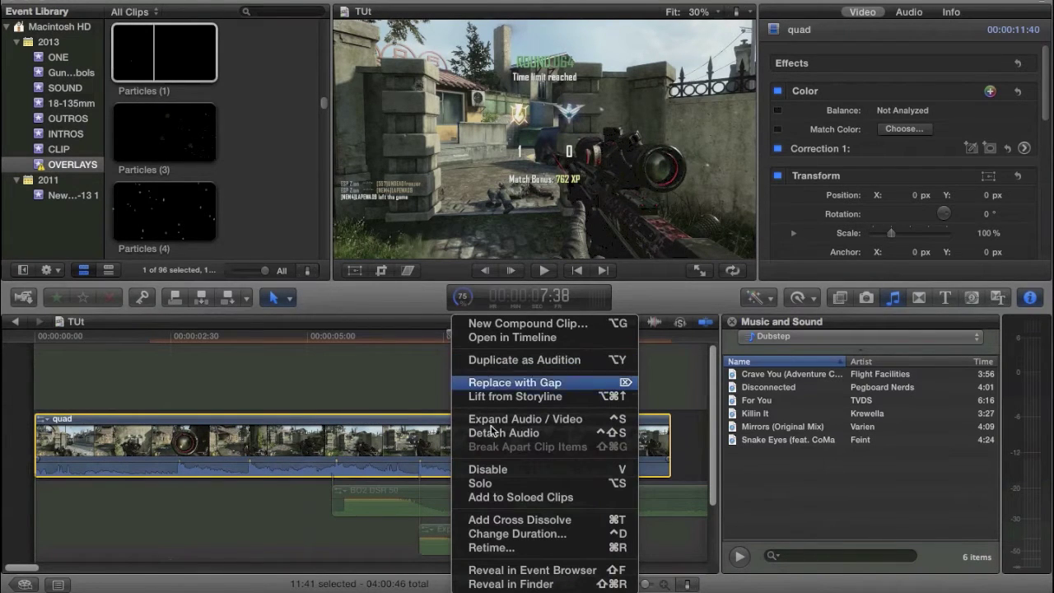
pyautogui.click(521, 434)
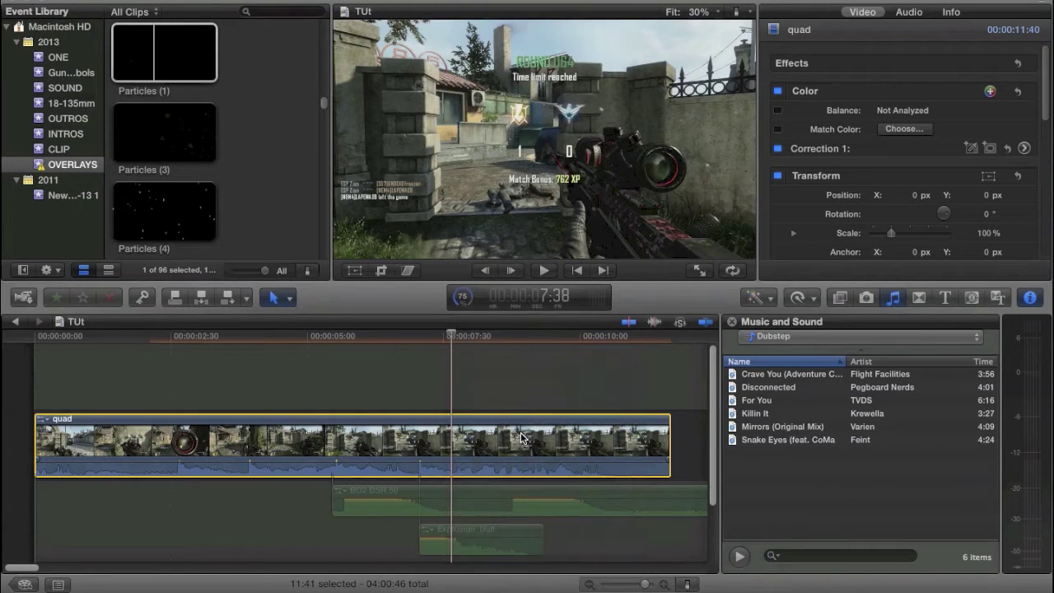
# Split the detached quad audio about 7:43 (seconds:frames) from its start and delete the part before the cut.
pyautogui.scroll(-3, 405, 463)
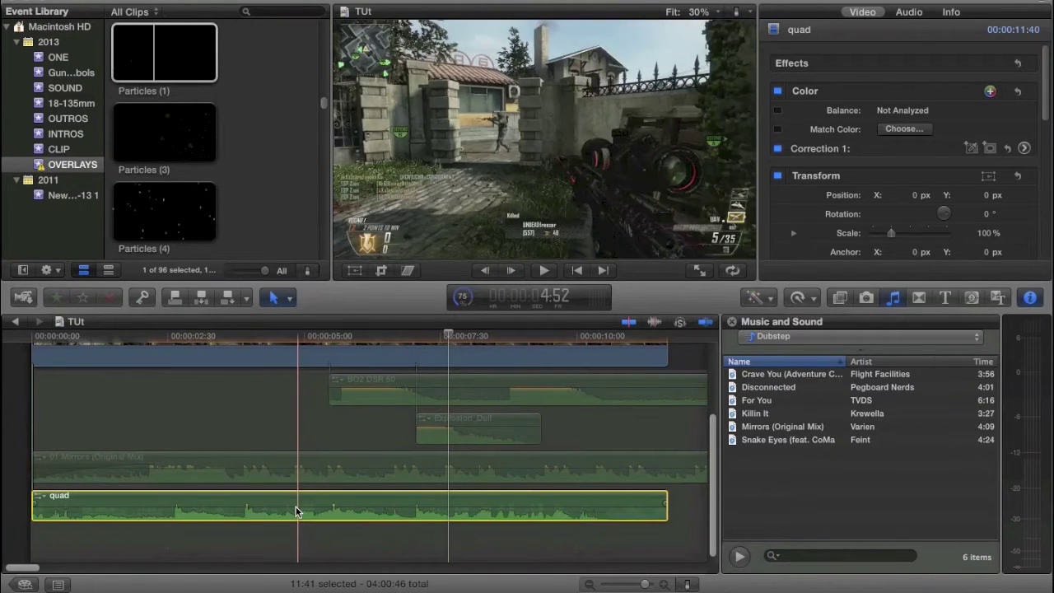
pyautogui.click(297, 512)
pyautogui.press('super+b')
pyautogui.click(397, 499)
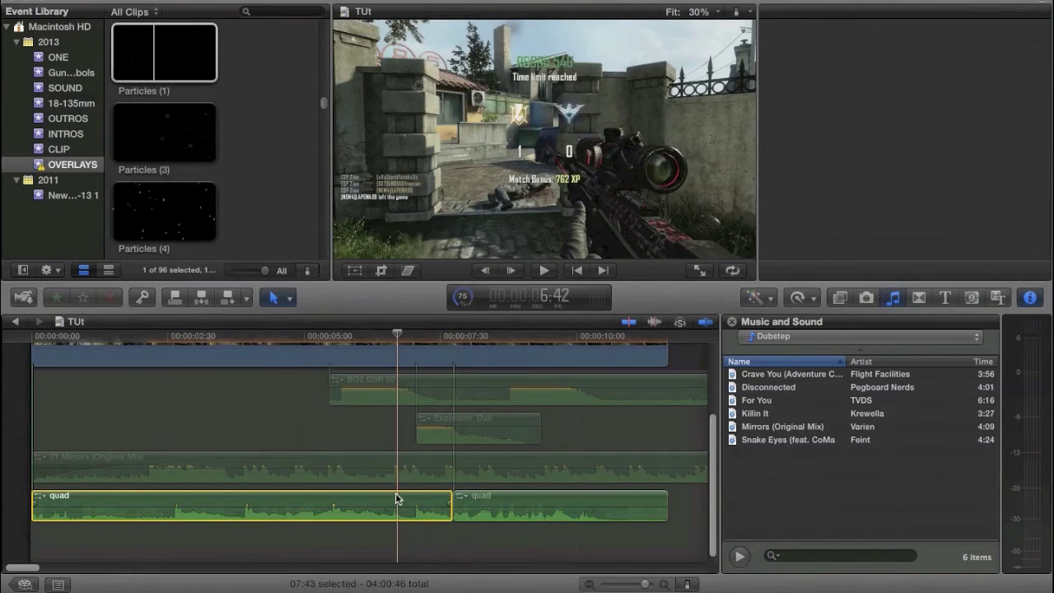
pyautogui.press('Delete')
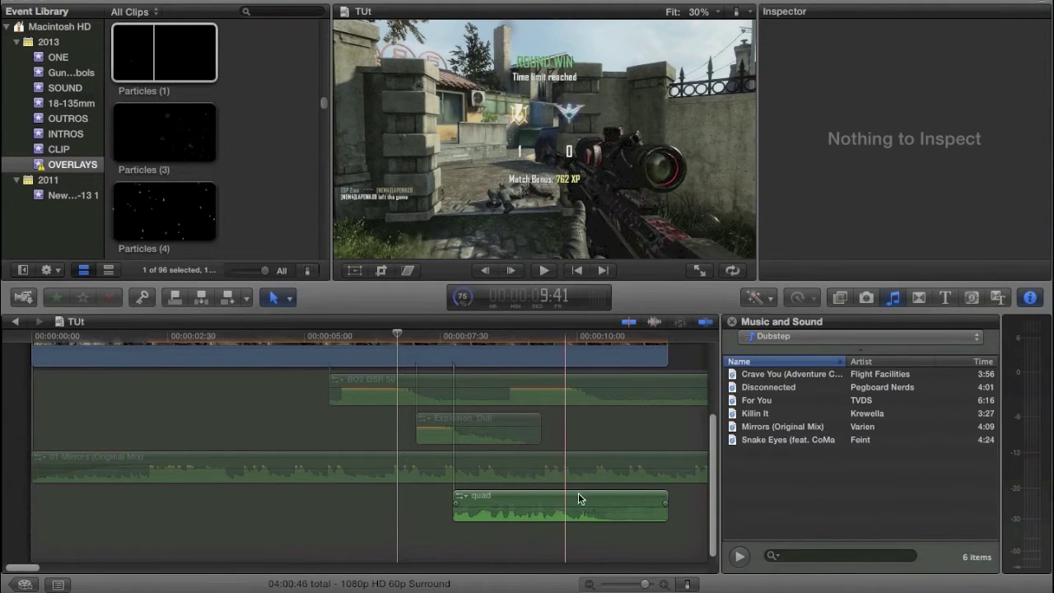
# Shorten the remaining quad audio from its end to 3 seconds and lower its volume to -14 dB.
pyautogui.click(645, 496)
pyautogui.hotkey('alt', ']')
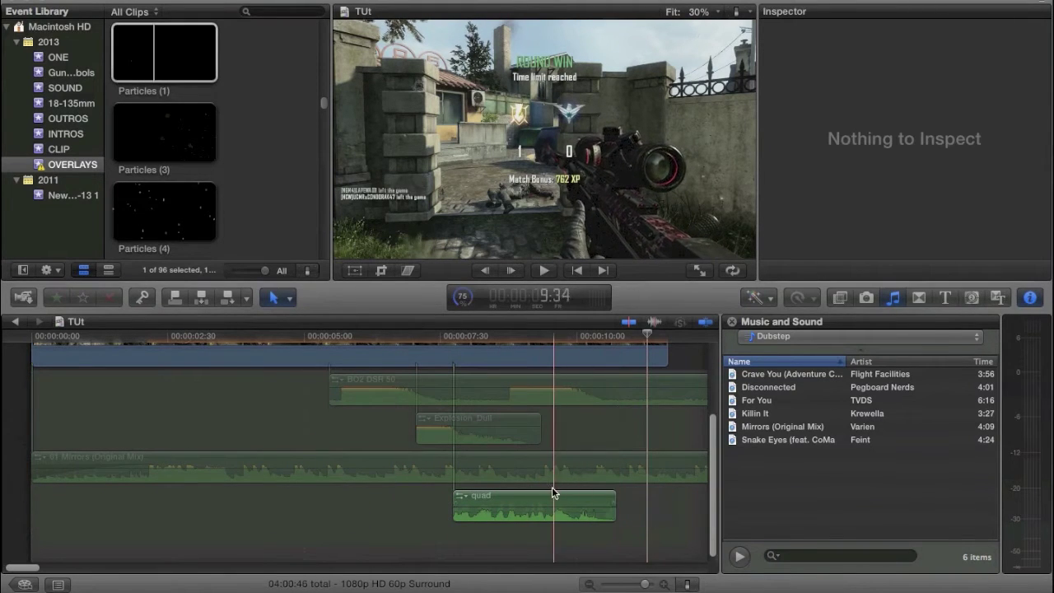
pyautogui.moveTo(561, 504)
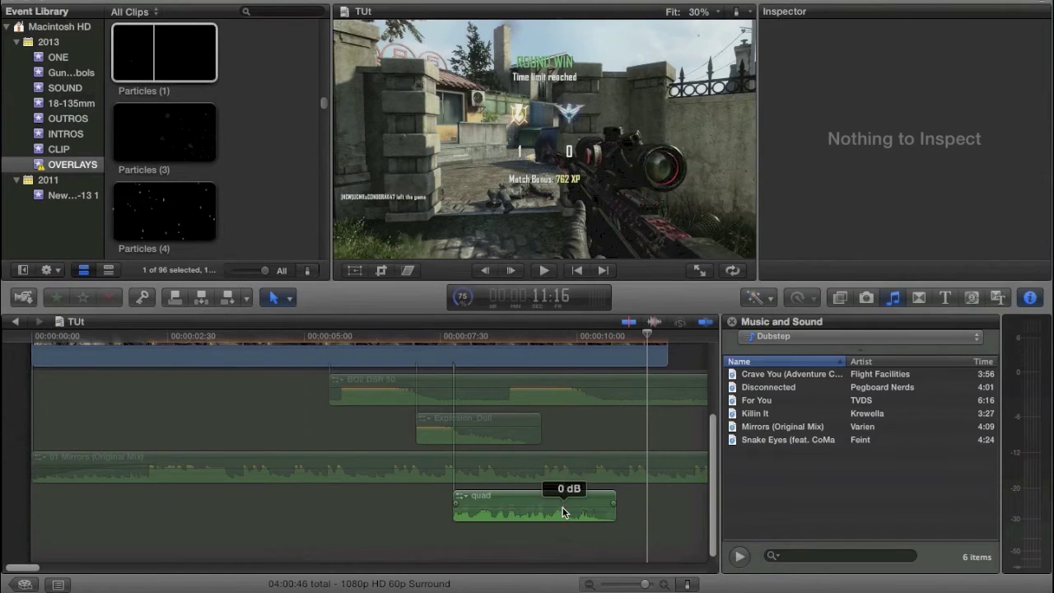
pyautogui.moveTo(526, 499); pyautogui.dragTo(525, 377)
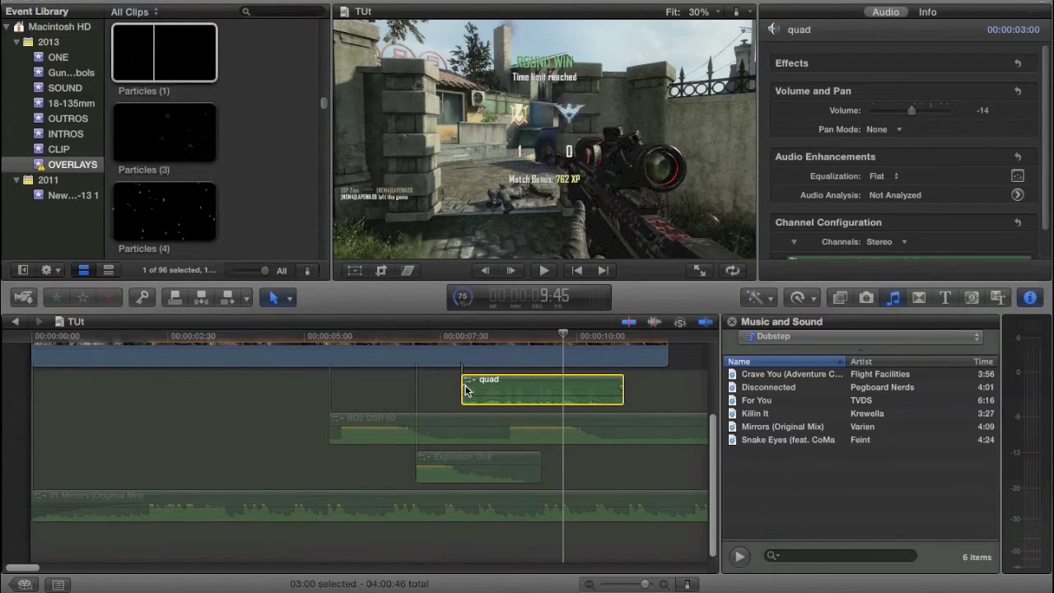
# Add a fade-in and a longer fade-out to the quad audio, and align its end with the end of the quad video.
pyautogui.keyDown('alt'); pyautogui.click(496, 387); pyautogui.keyUp('alt')
pyautogui.keyDown('alt'); pyautogui.click(525, 387); pyautogui.keyUp('alt')
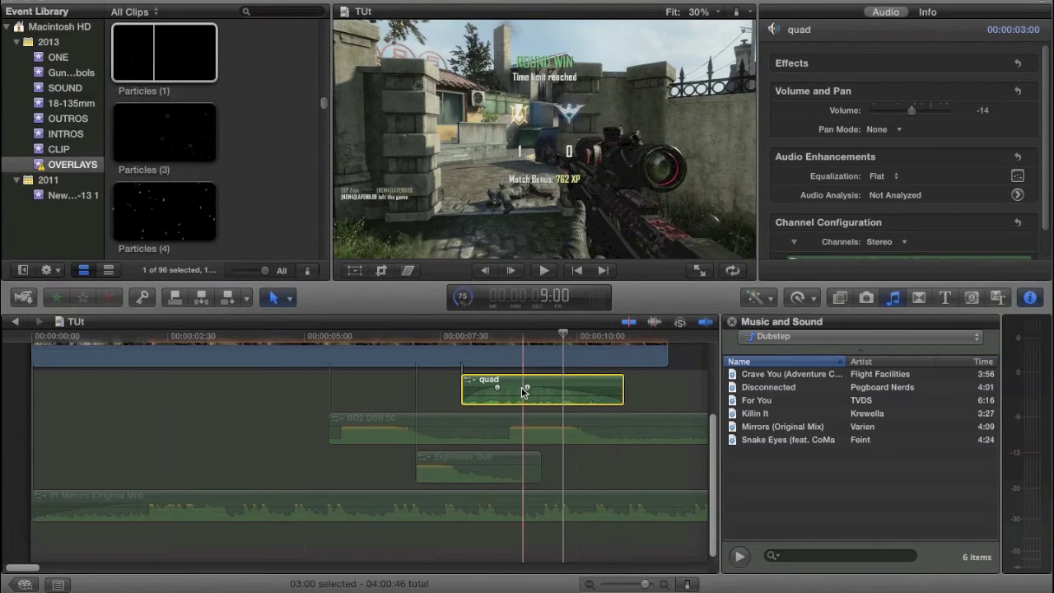
pyautogui.hscroll(5, 521, 387)
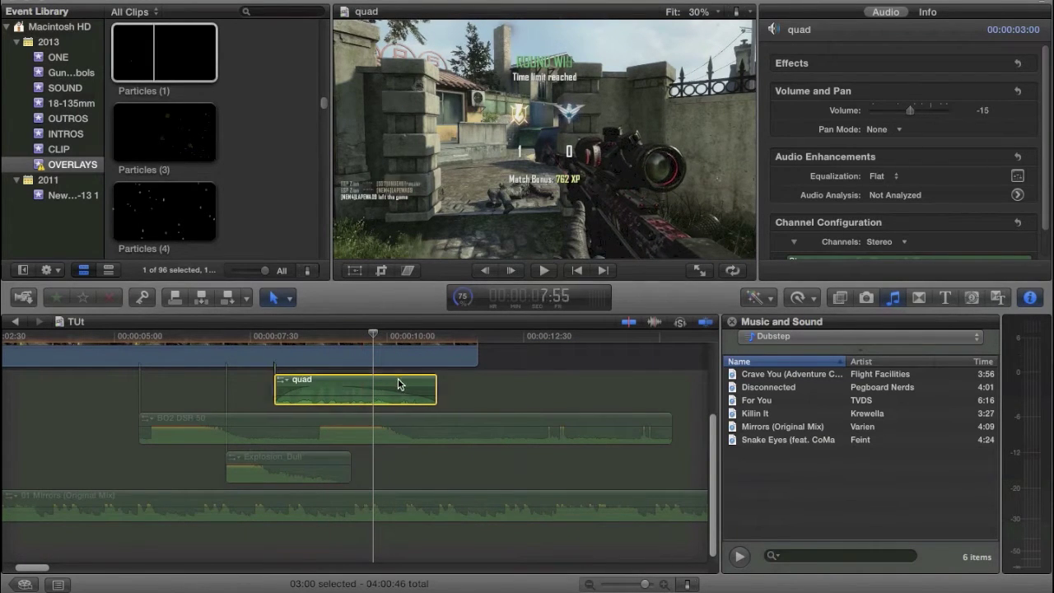
pyautogui.moveTo(359, 383); pyautogui.dragTo(399, 383)
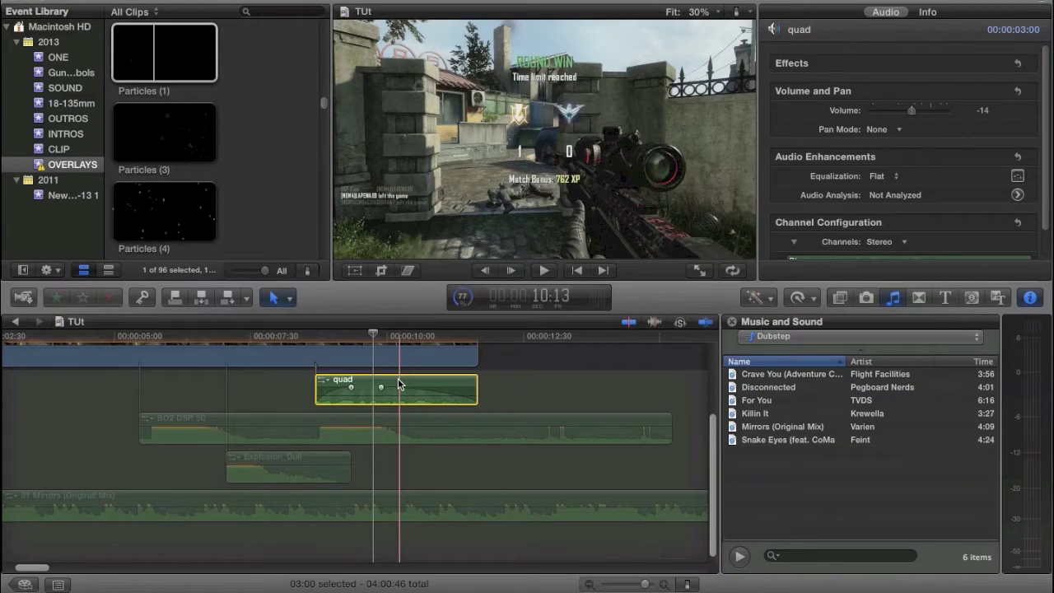
# Delete the detached quad audio and re-enable the BO2 DSR 50, Explosion_Dull and 01 Mirrors (Original Mix) clips.
pyautogui.press('Delete')
pyautogui.click(317, 472)
pyautogui.press('super+a')
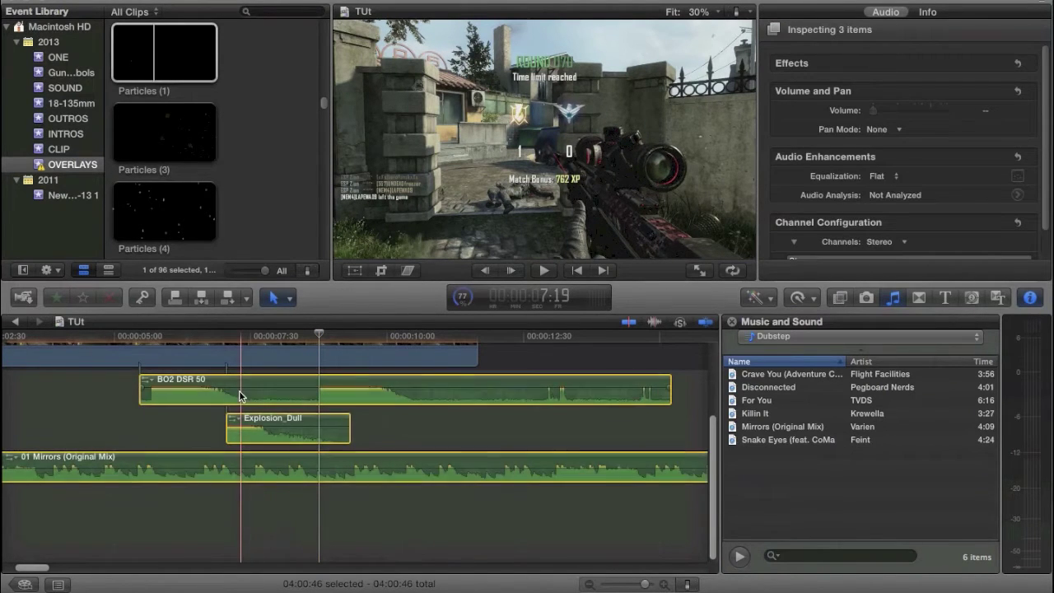
pyautogui.hscroll(-5, 231, 420)
pyautogui.scroll(1, 247, 432)
pyautogui.scroll(2, 253, 432)
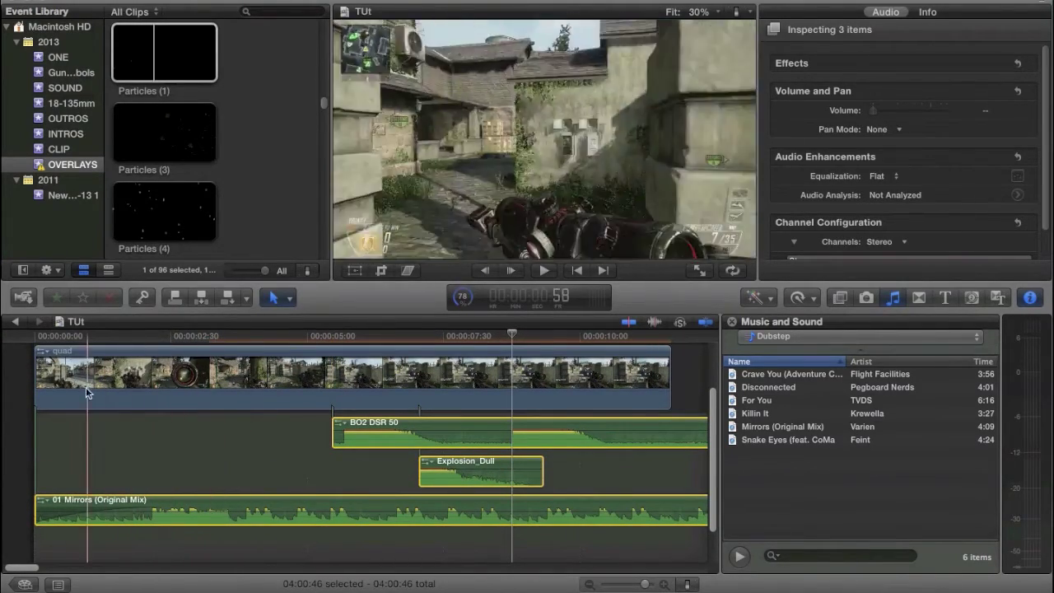
# Lower the volume of the BO2 DSR 50 gunshot clip to -2 dB.
pyautogui.click(130, 391)
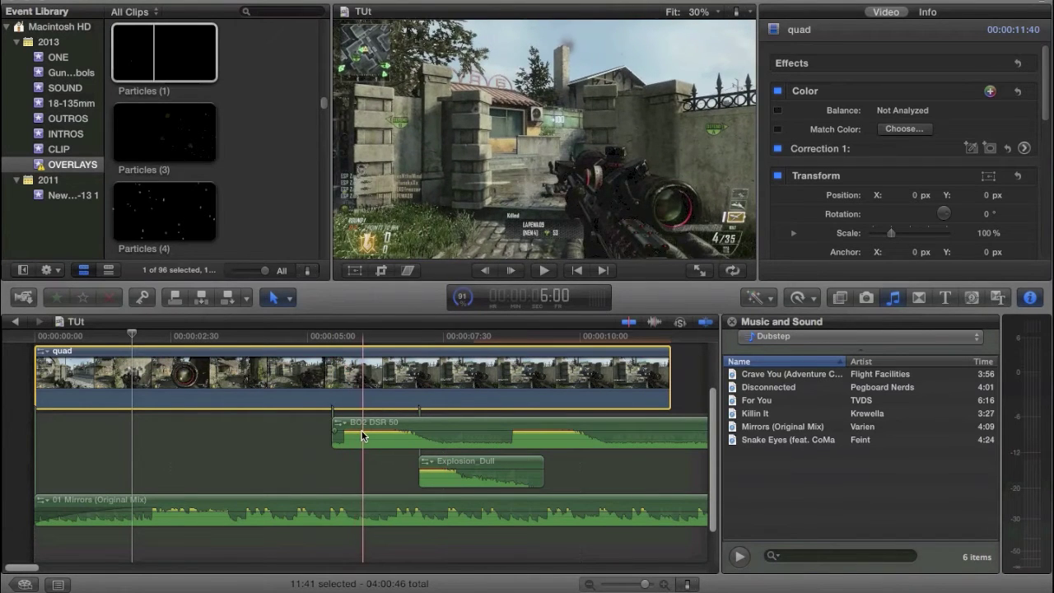
pyautogui.moveTo(362, 435); pyautogui.dragTo(364, 435)
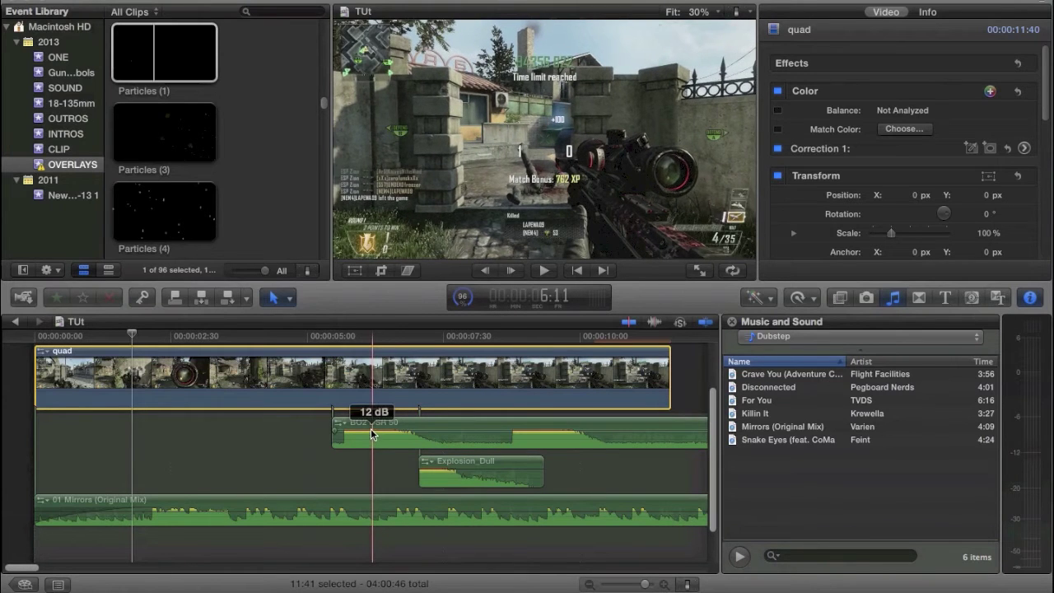
pyautogui.moveTo(647, 584); pyautogui.dragTo(665, 584)
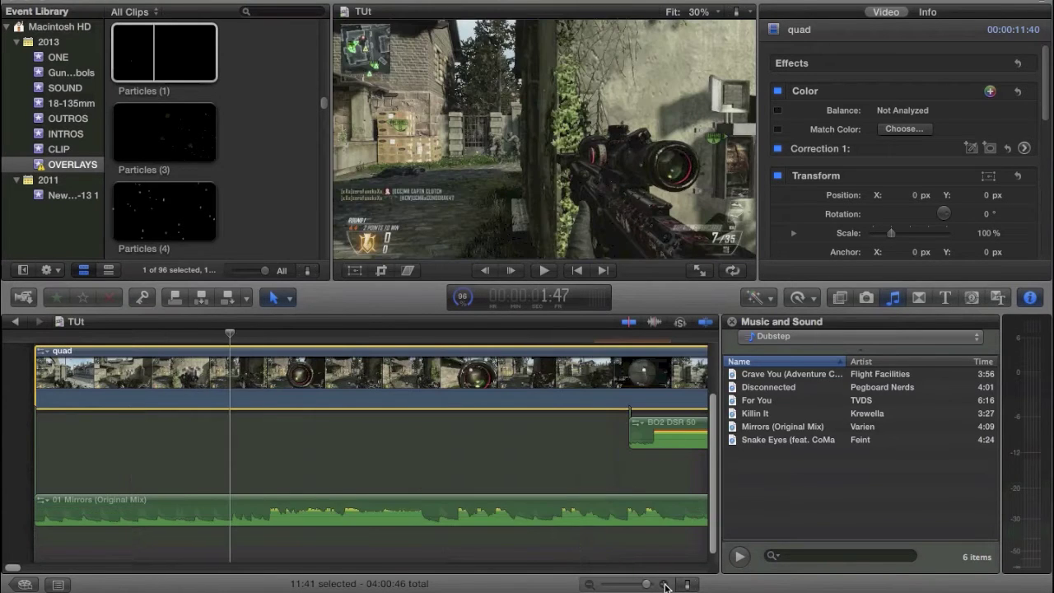
pyautogui.hscroll(10, 516, 507)
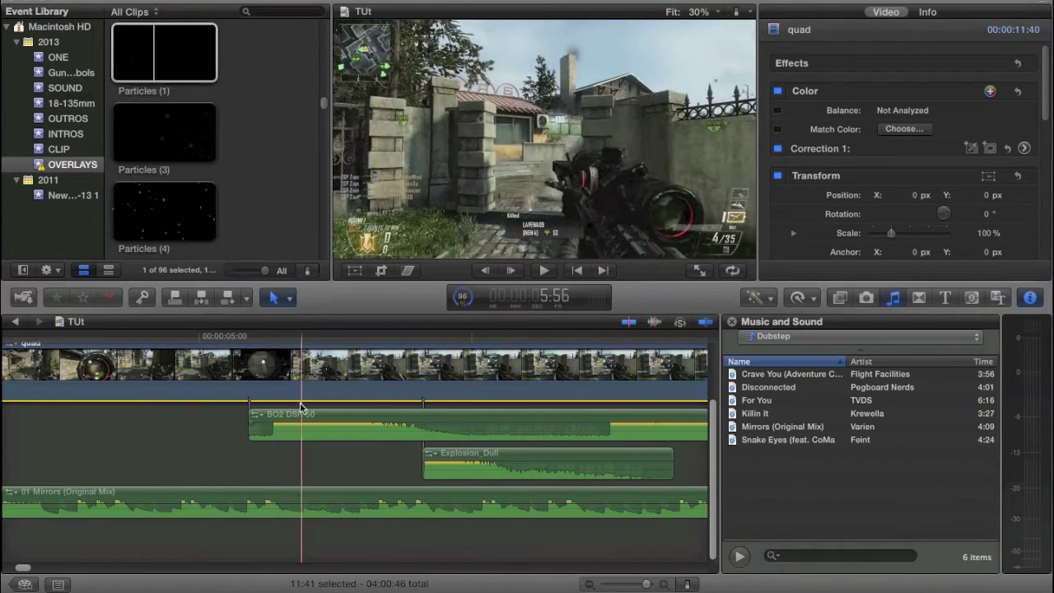
pyautogui.moveTo(294, 428)
pyautogui.mouseDown()
pyautogui.moveTo(294, 414)
pyautogui.moveTo(296, 429)
pyautogui.mouseUp()
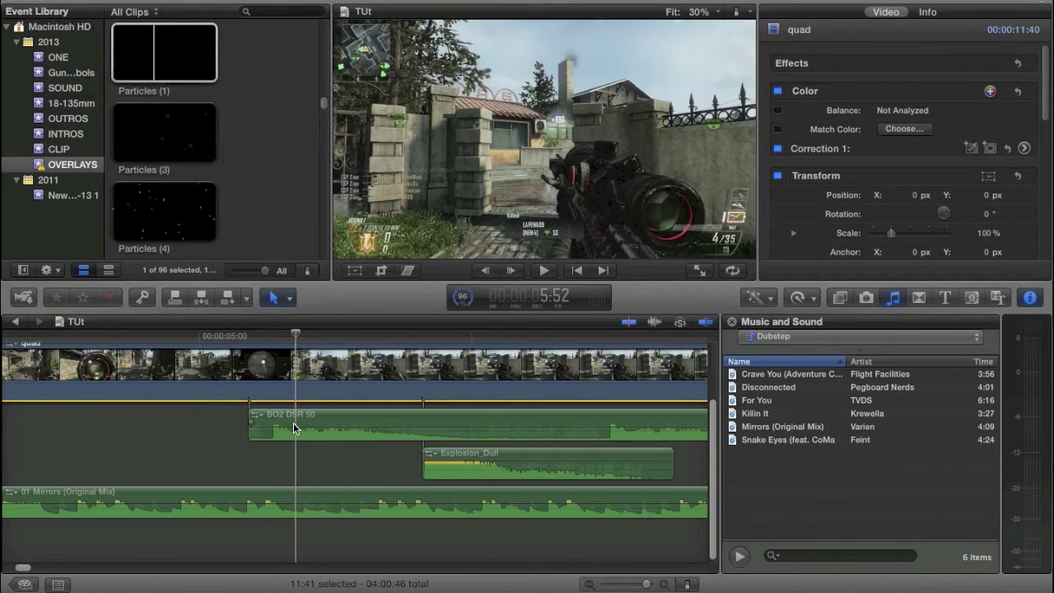
pyautogui.click(277, 433)
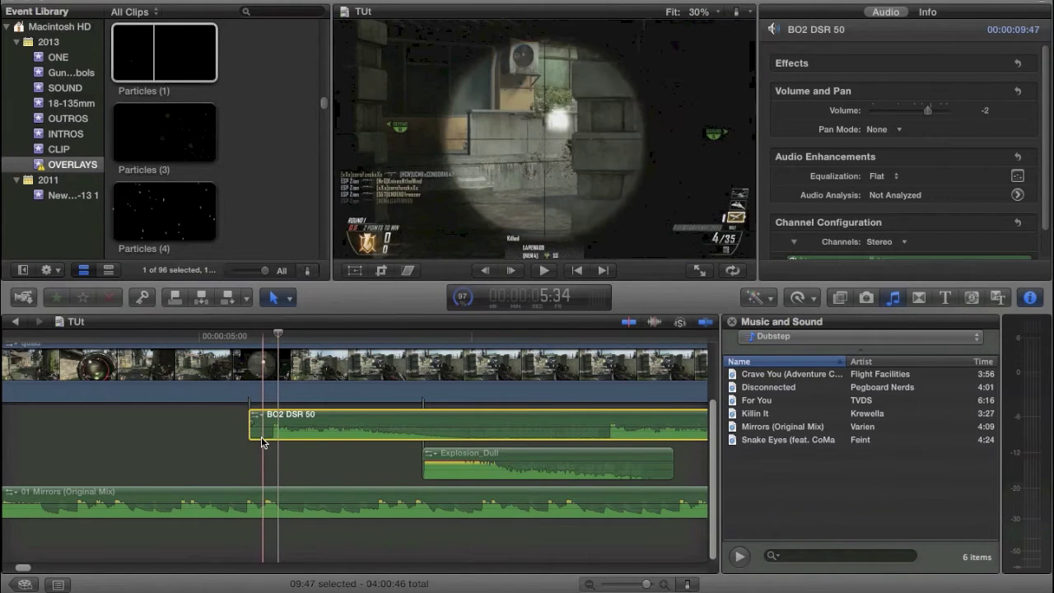
pyautogui.moveTo(313, 428)
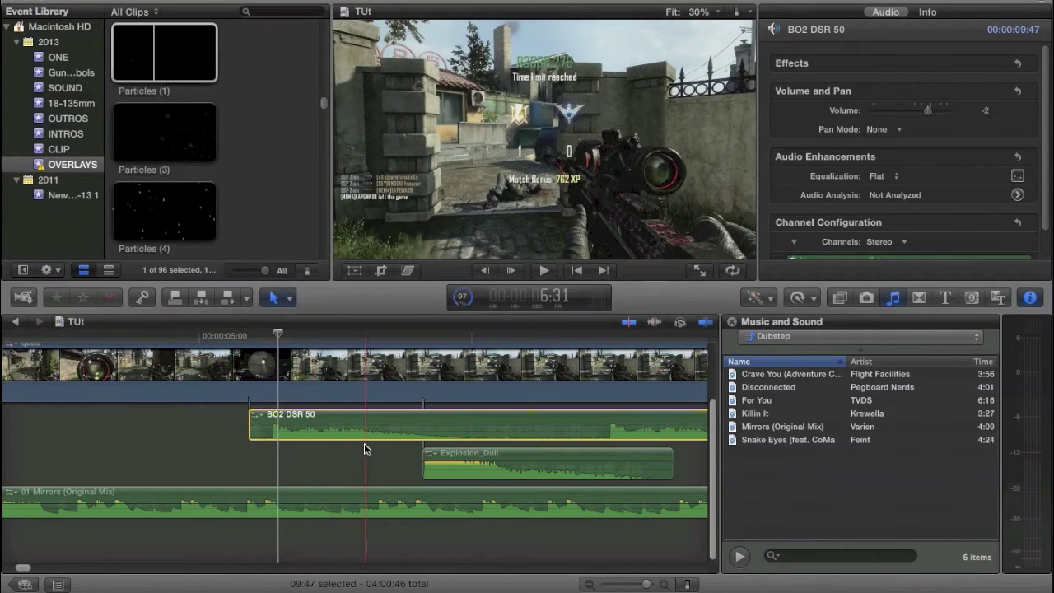
# Adjust the volume of the Explosion_Dull clip, lowering it until the waveform peaks only at its very start.
pyautogui.hscroll(3, 364, 443)
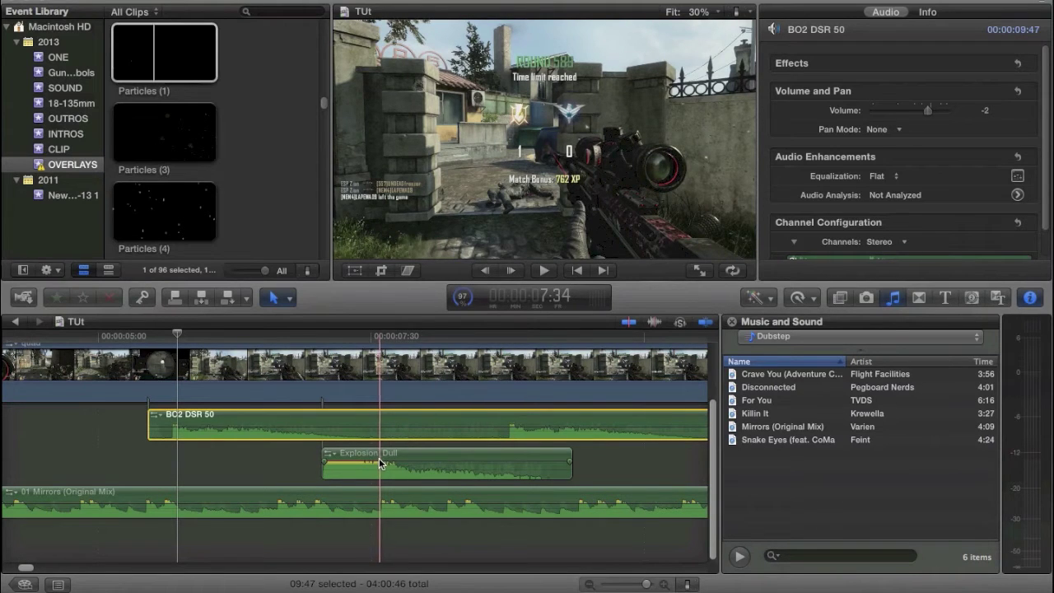
pyautogui.moveTo(380, 464)
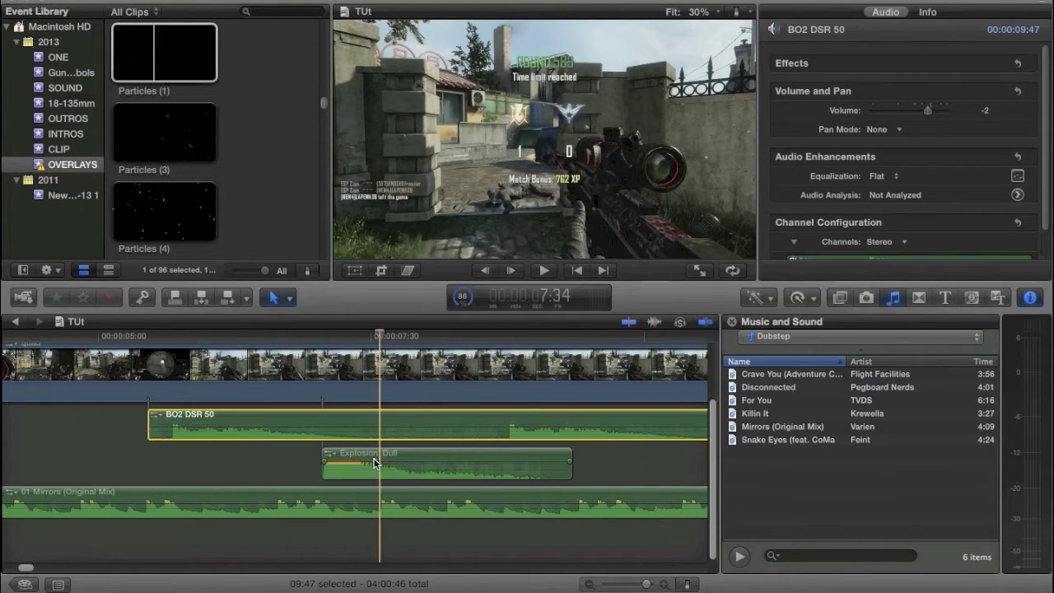
pyautogui.click(369, 467)
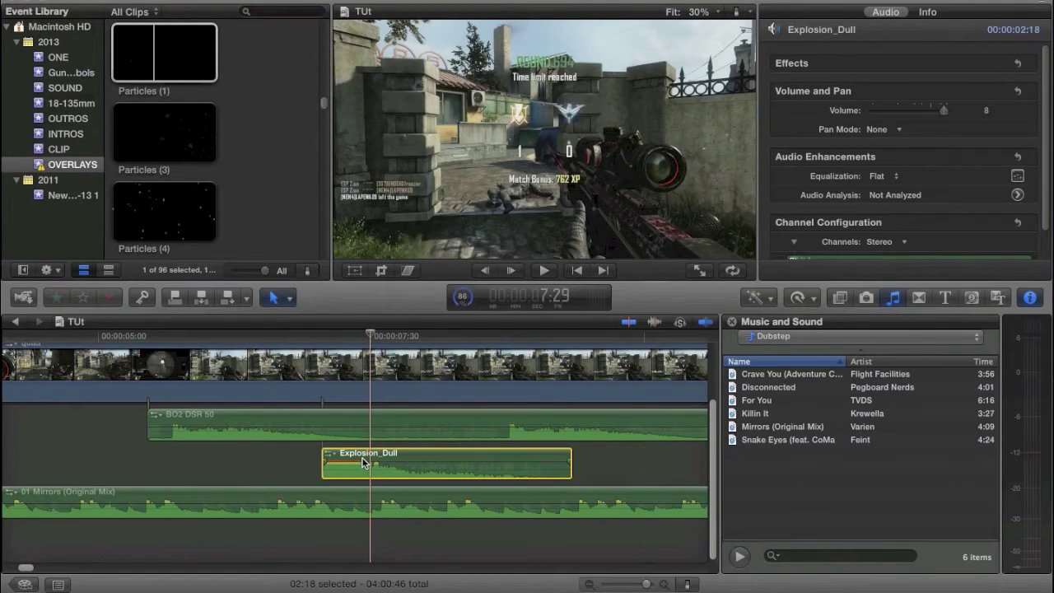
pyautogui.moveTo(360, 465); pyautogui.dragTo(362, 464)
pyautogui.click(308, 470)
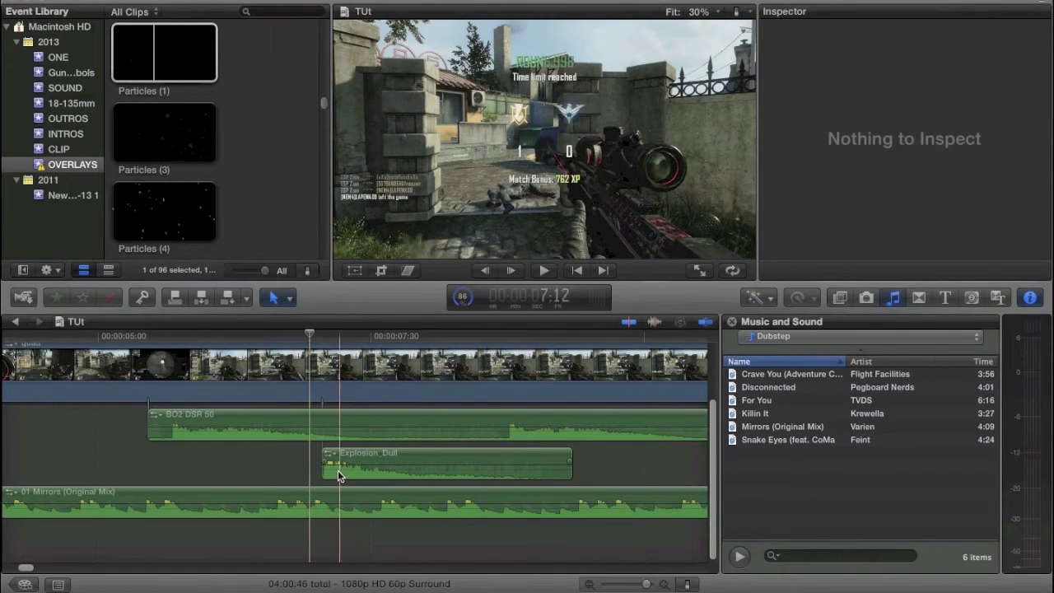
pyautogui.moveTo(343, 467); pyautogui.dragTo(395, 469)
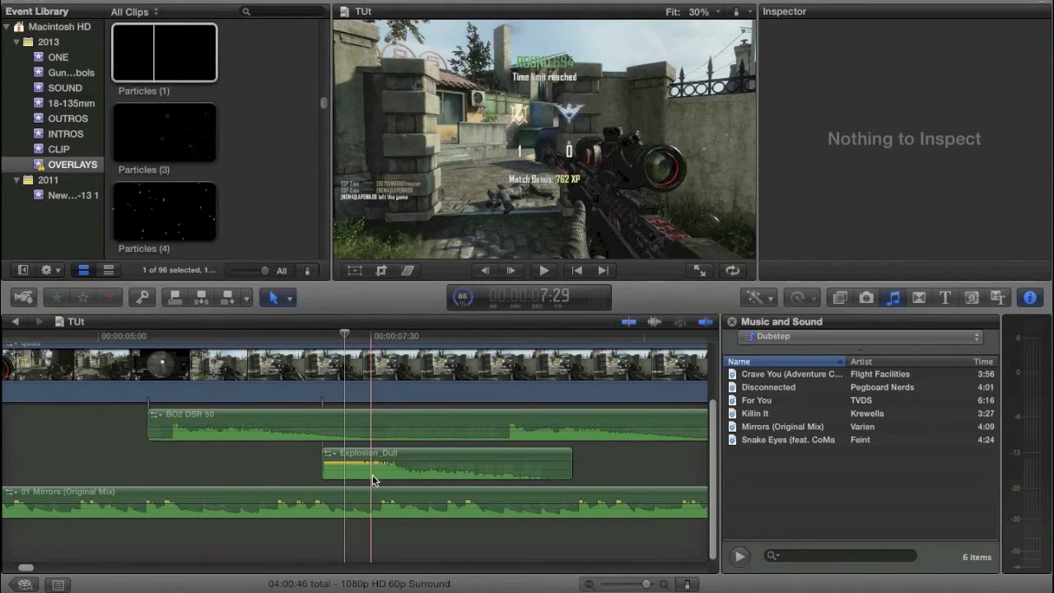
pyautogui.moveTo(391, 464); pyautogui.dragTo(385, 468)
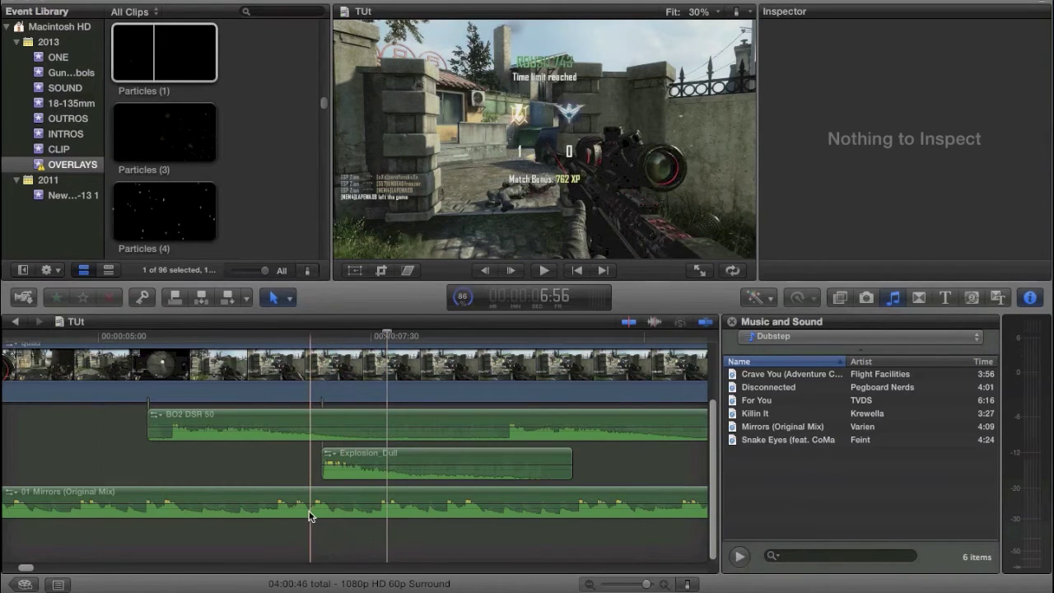
pyautogui.hscroll(-3, 254, 512)
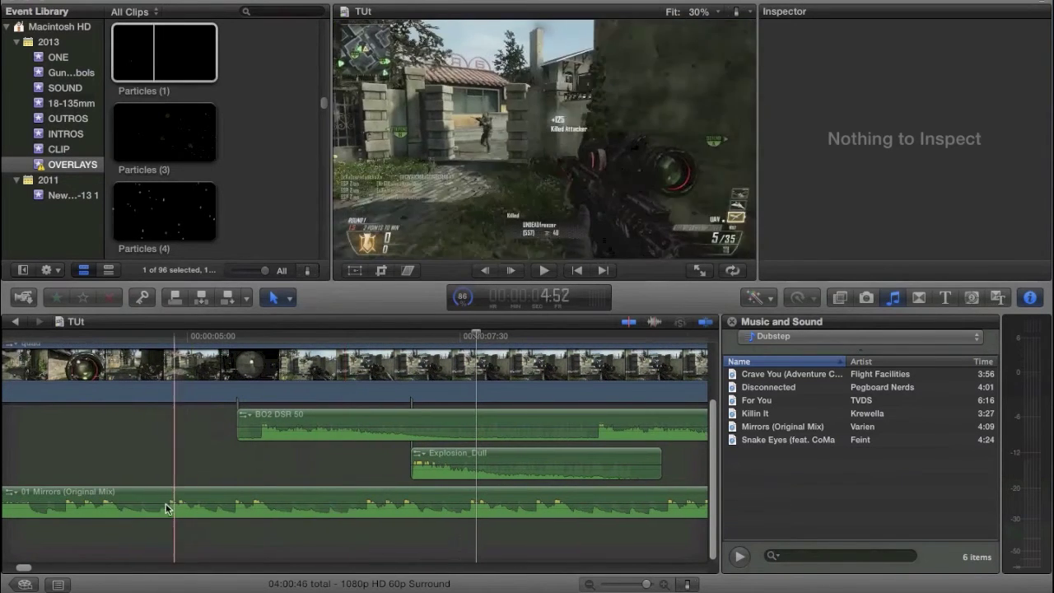
# Lower the volume of the 01 Mirrors (Original Mix) music clip to -2 dB.
pyautogui.moveTo(161, 504); pyautogui.dragTo(161, 504)
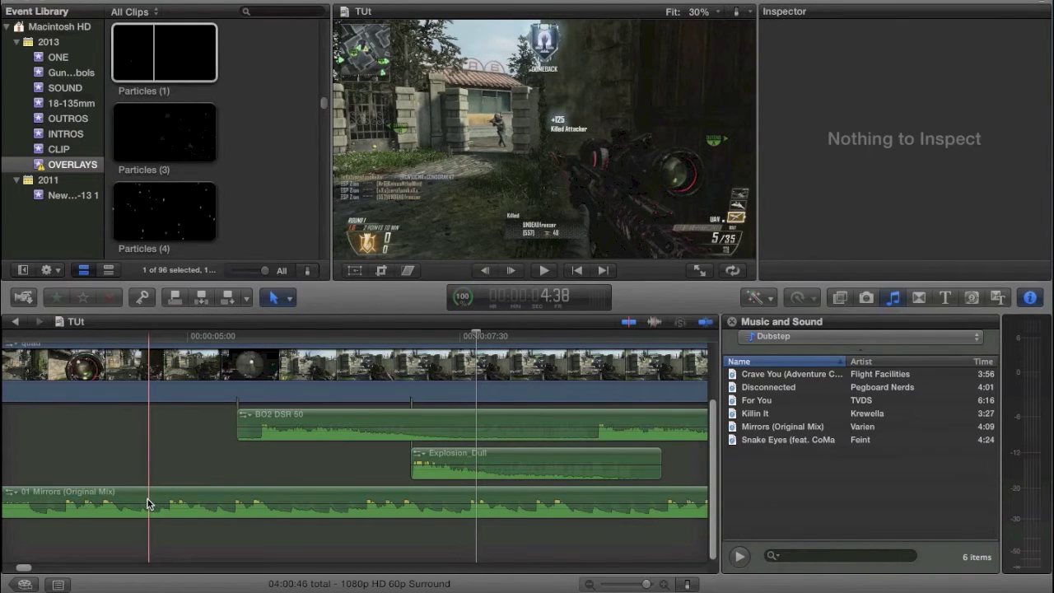
pyautogui.moveTo(148, 504); pyautogui.dragTo(148, 505)
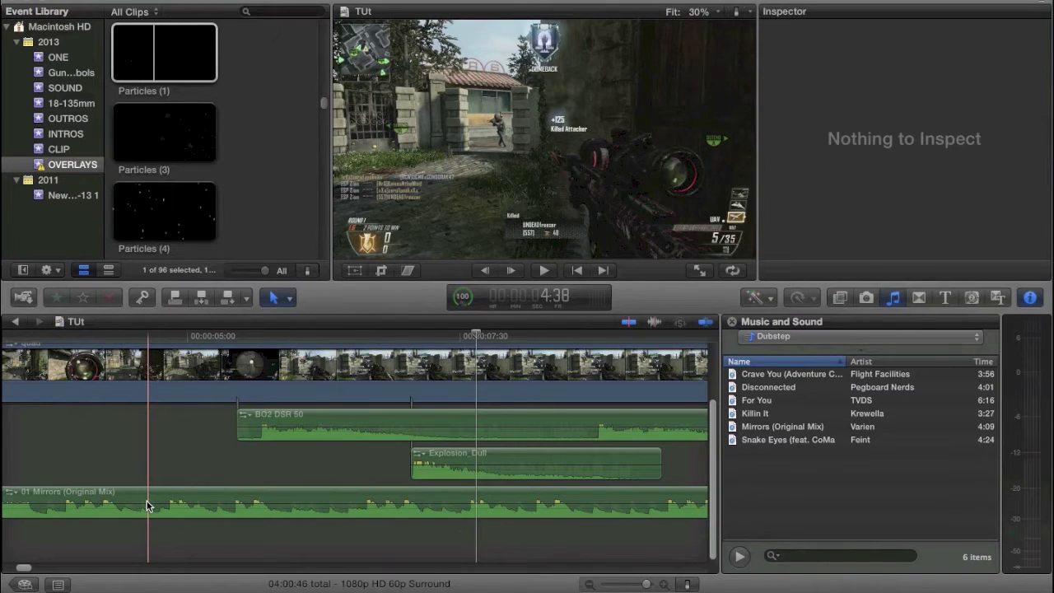
pyautogui.moveTo(157, 505); pyautogui.dragTo(153, 505)
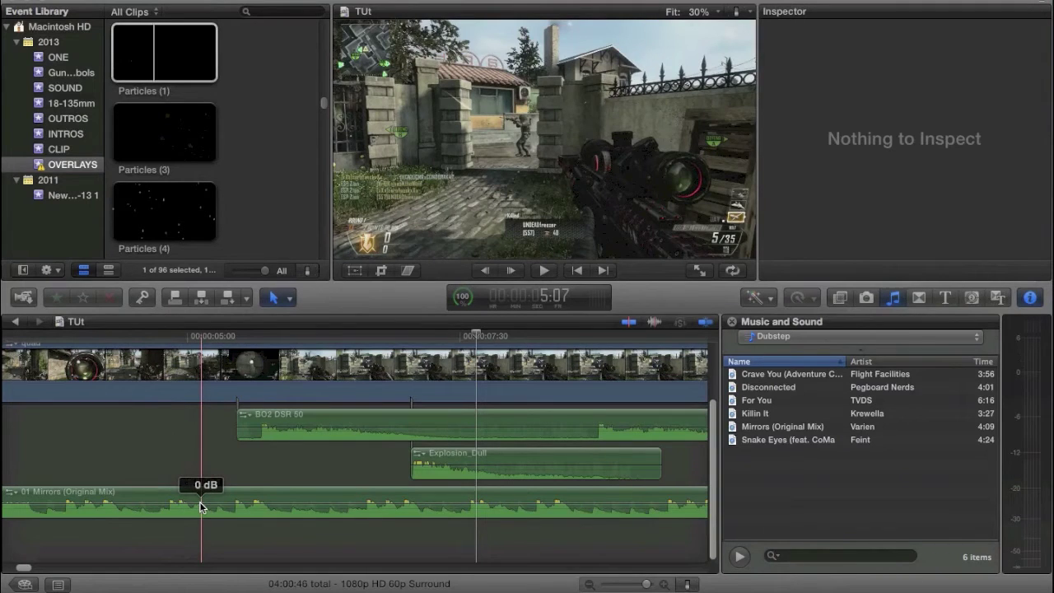
pyautogui.press('s')
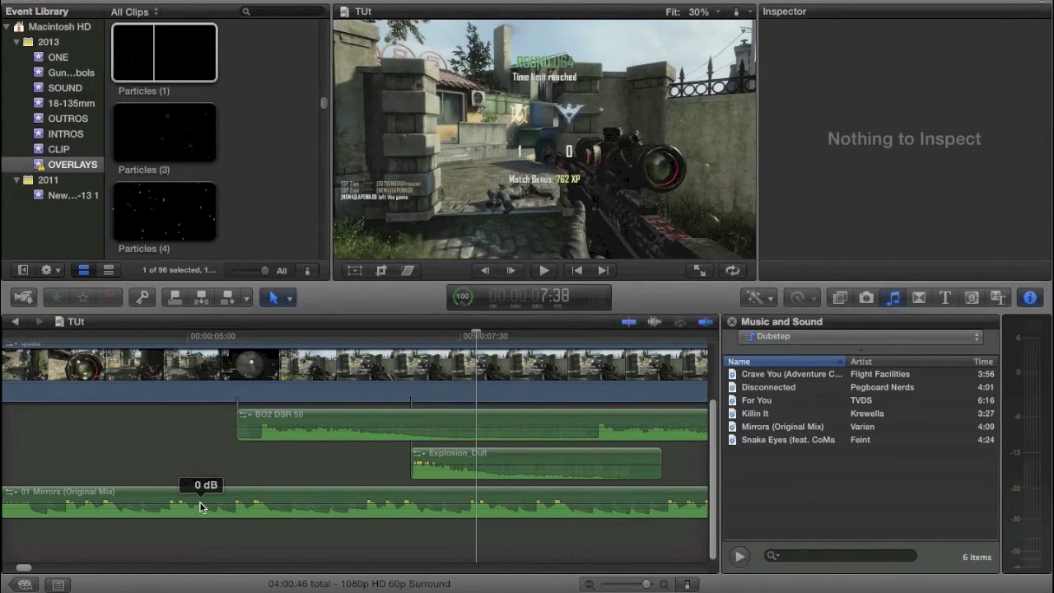
pyautogui.moveTo(199, 502); pyautogui.dragTo(202, 502)
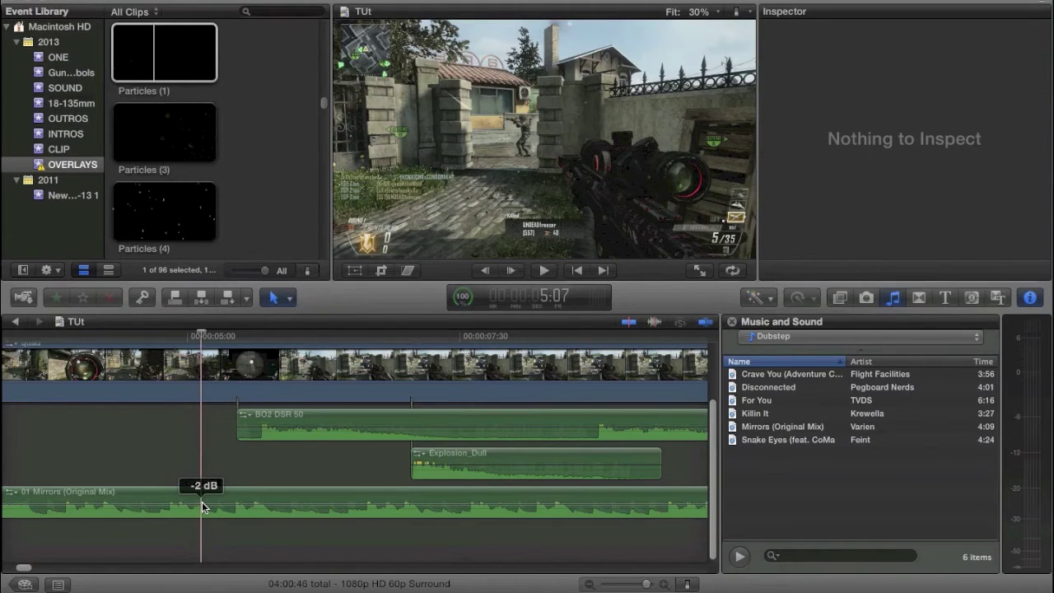
# Split the BO2 DSR 50 clip at the first gunshot's onset and at the start of Explosion_Dull, then delete the outer pieces.
pyautogui.hscroll(10, 202, 502)
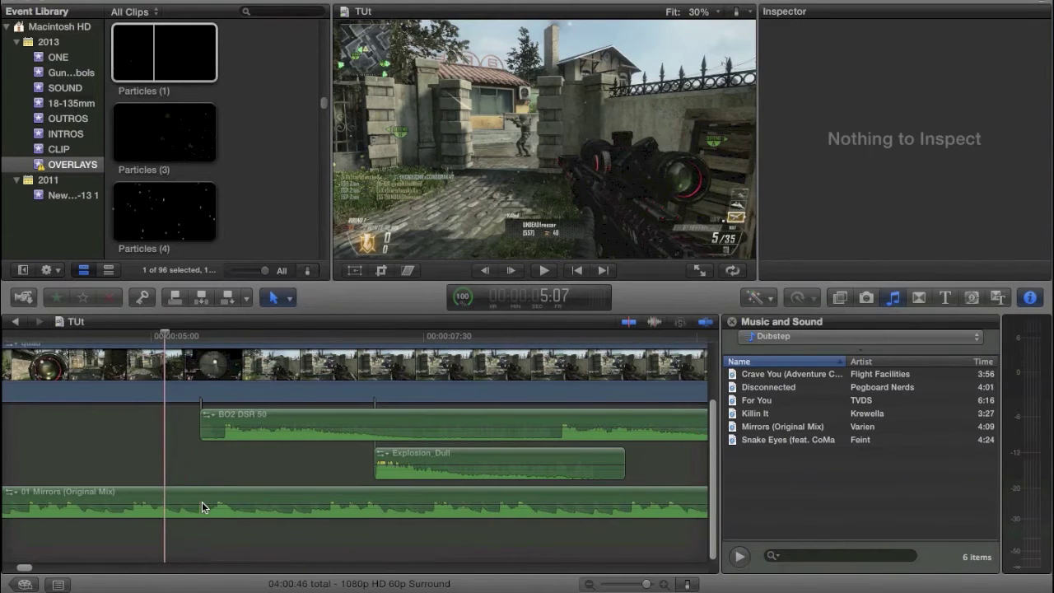
pyautogui.hscroll(-15, 217, 515)
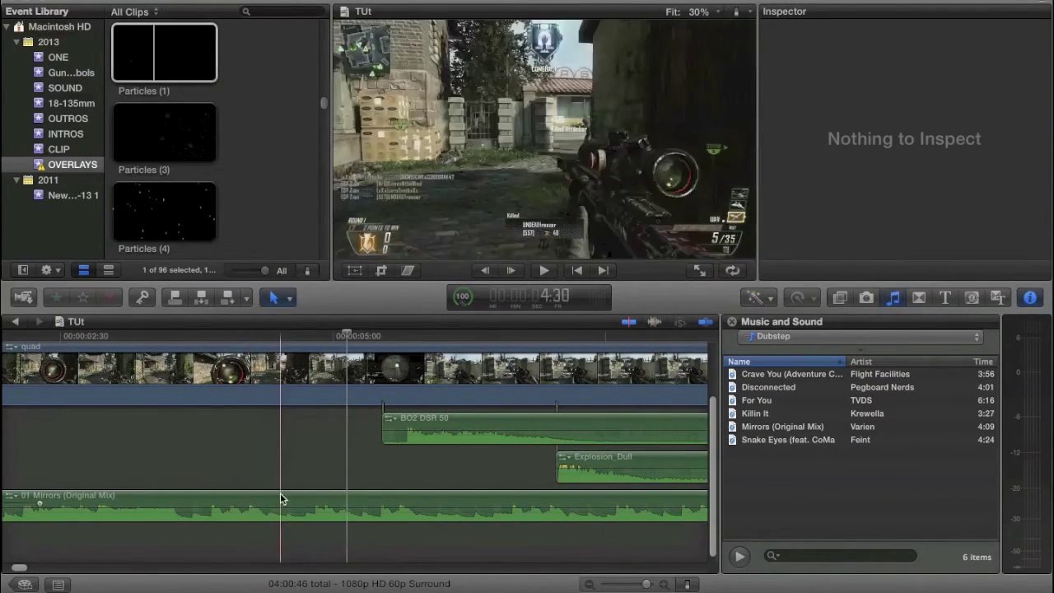
pyautogui.hscroll(5, 424, 469)
pyautogui.hscroll(2, 424, 469)
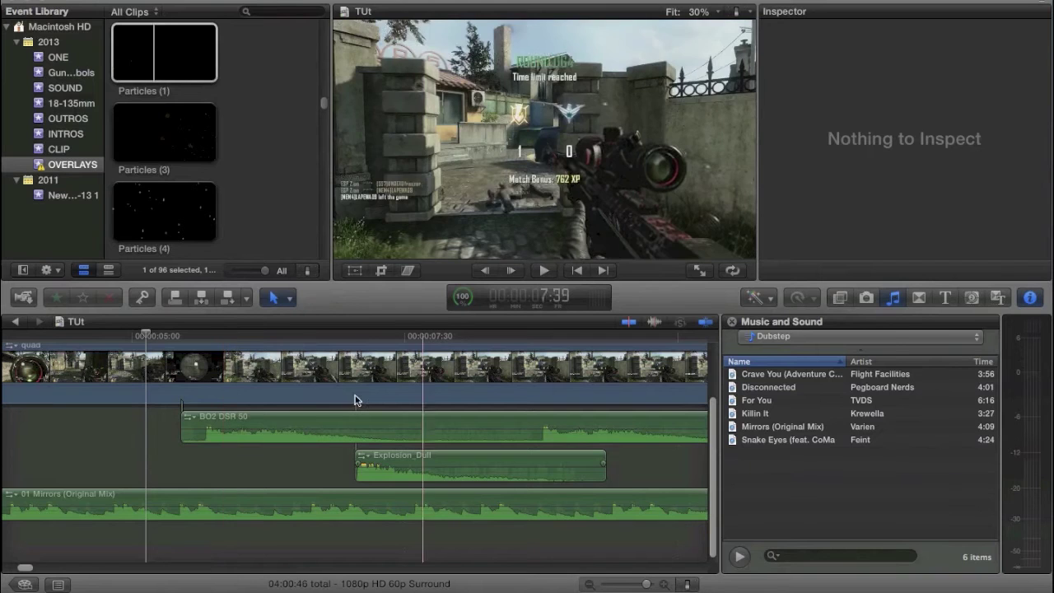
pyautogui.click(206, 441)
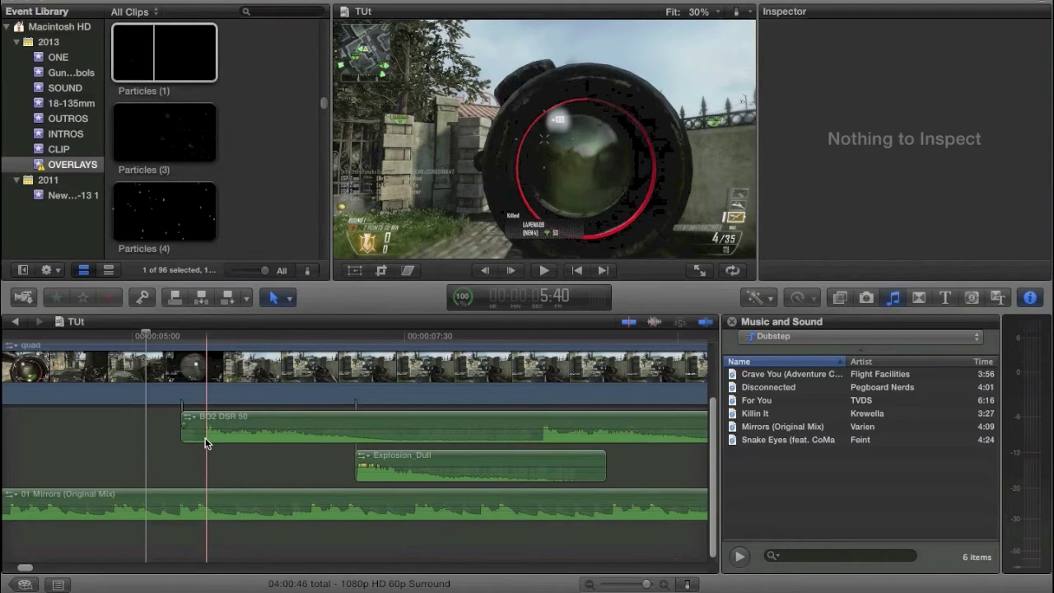
pyautogui.press('super+b')
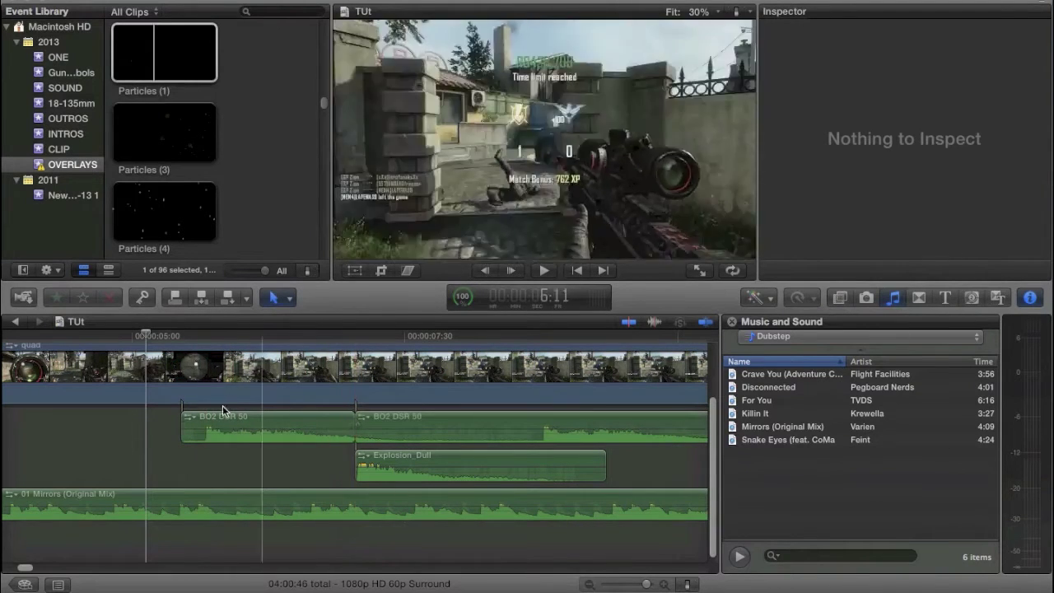
pyautogui.press('super+b')
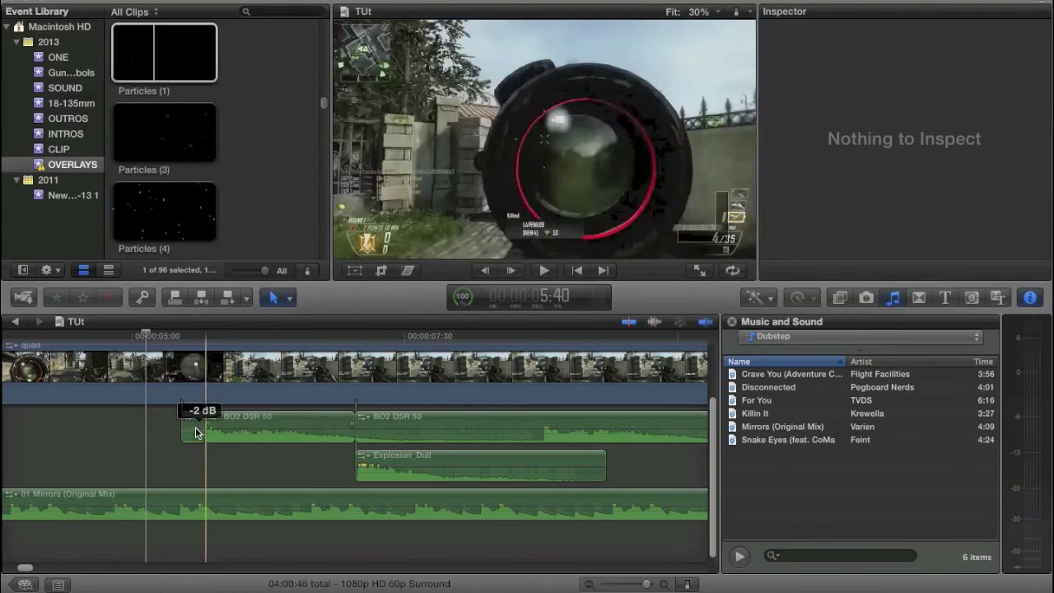
pyautogui.click(198, 432)
pyautogui.press('Delete')
pyautogui.click(436, 433)
pyautogui.press('Delete')
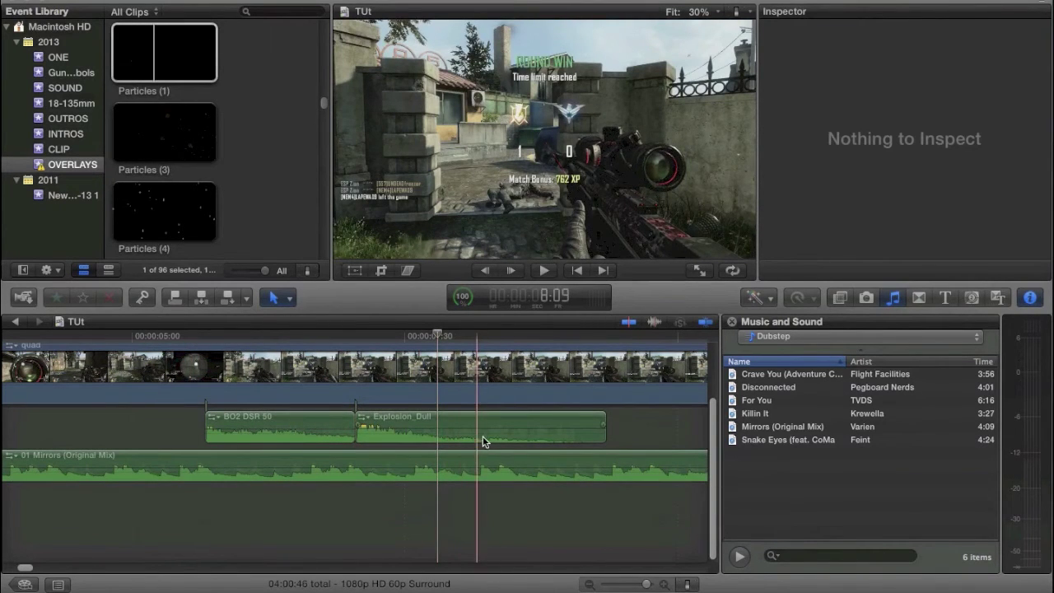
# Find the Muffled effect among all audio effects and apply it to the trimmed BO2 DSR 50 clip.
pyautogui.click(842, 300)
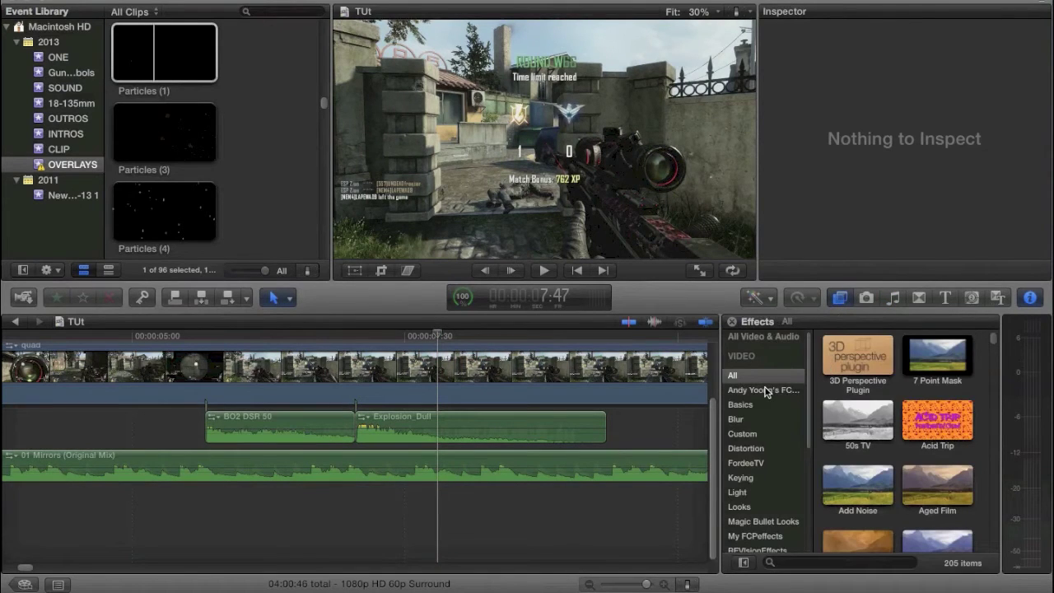
pyautogui.scroll(-5, 765, 392)
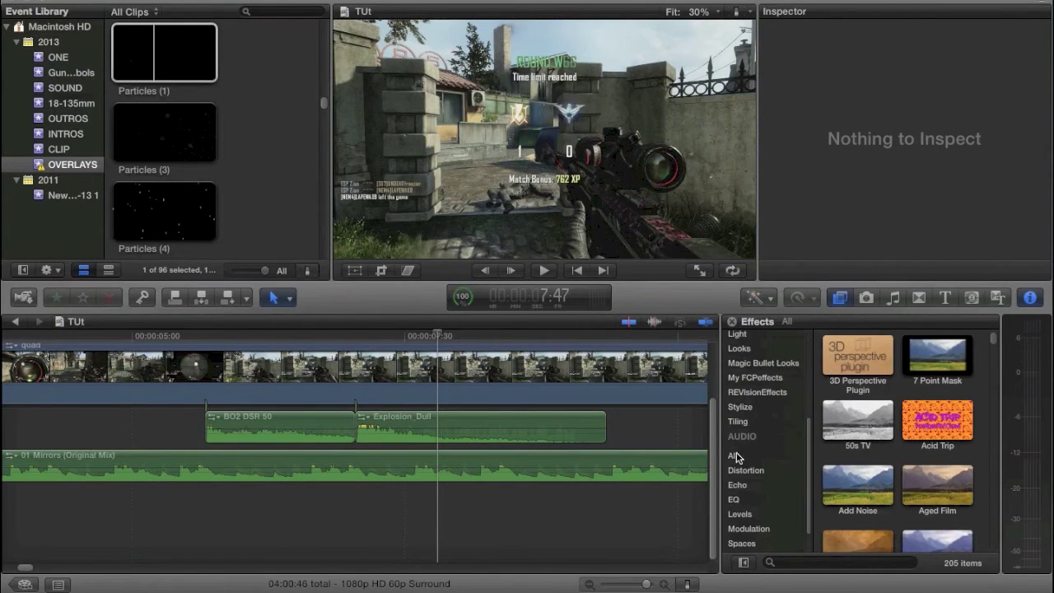
pyautogui.click(736, 456)
pyautogui.scroll(-5, 840, 424)
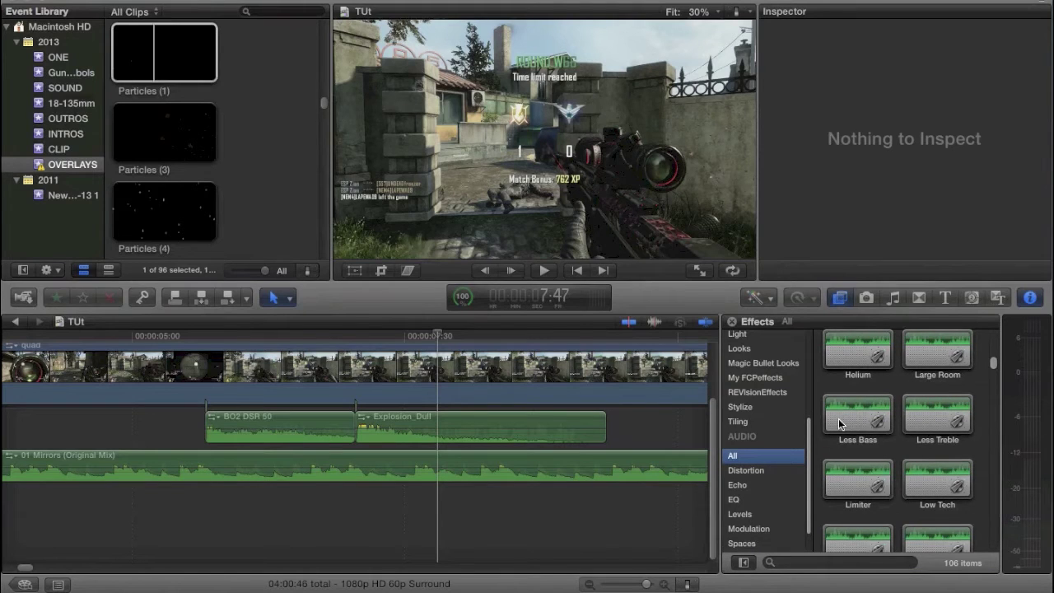
pyautogui.scroll(-3, 840, 424)
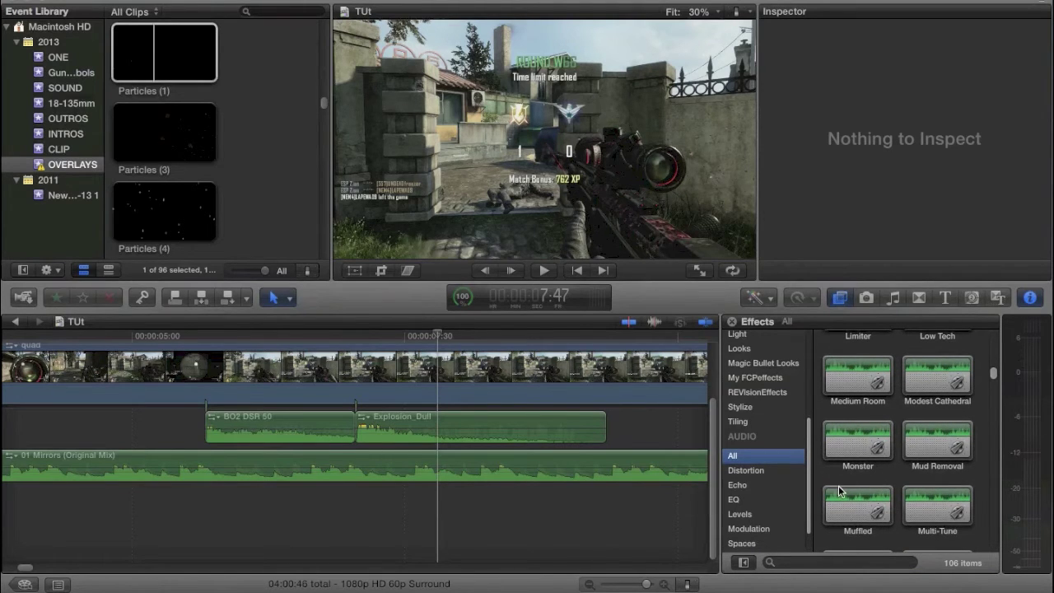
pyautogui.click(243, 443)
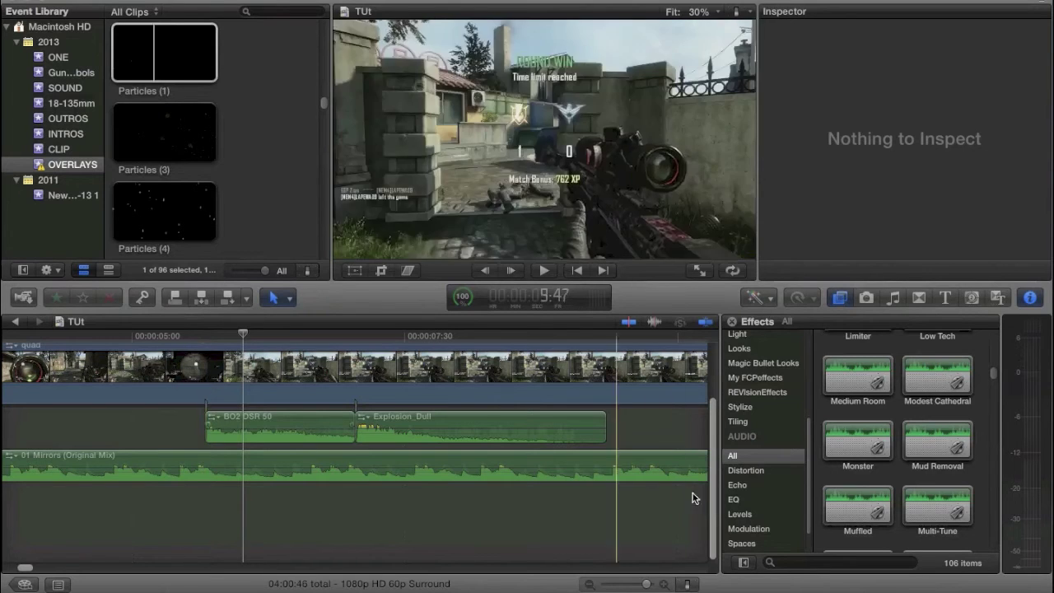
pyautogui.click(852, 515)
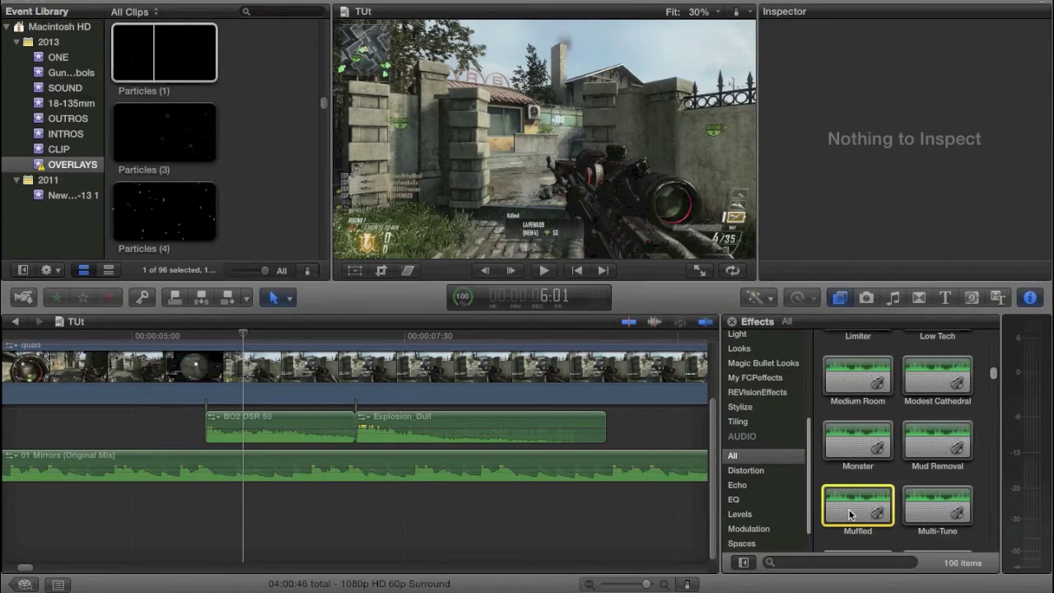
pyautogui.moveTo(851, 514); pyautogui.dragTo(236, 429)
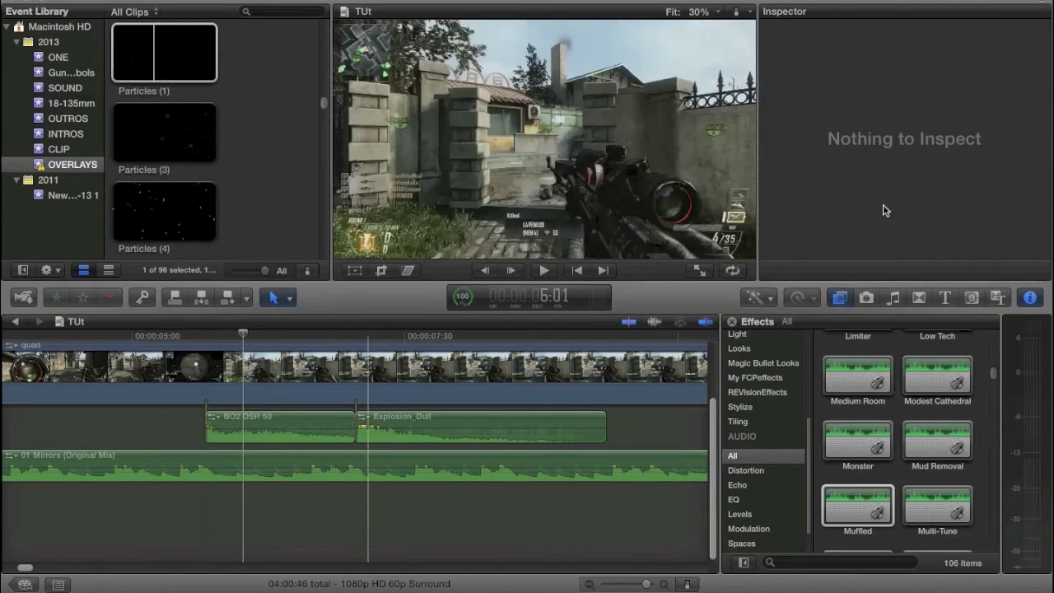
# Review the Muffled settings of the BO2 DSR 50 clip and listen to the section around the gunshot.
pyautogui.click(298, 416)
pyautogui.press('super+4')
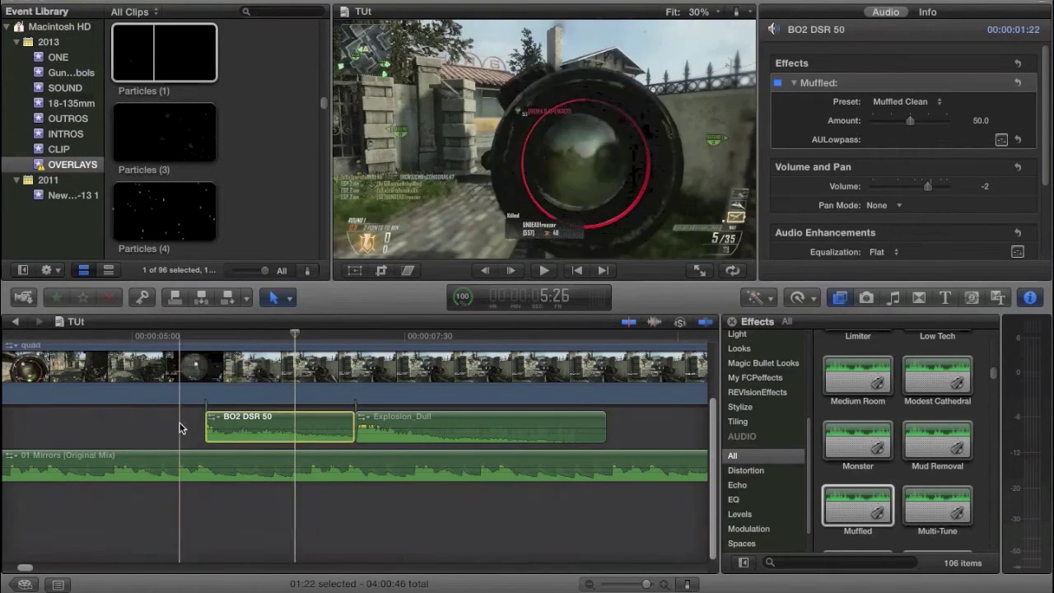
pyautogui.click(180, 425)
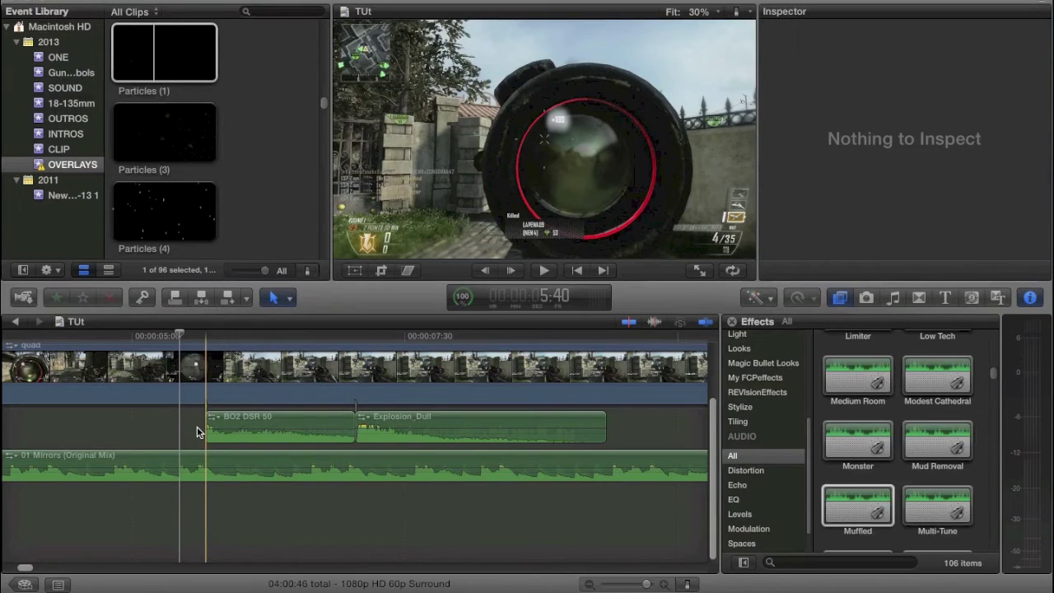
pyautogui.moveTo(317, 423); pyautogui.dragTo(377, 431)
pyautogui.click(175, 428)
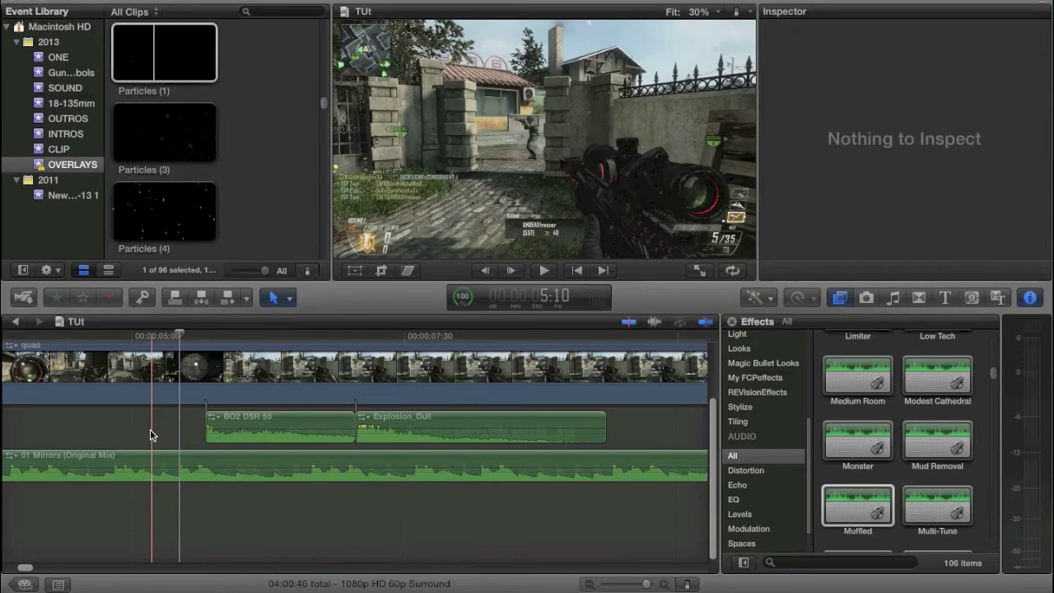
pyautogui.moveTo(150, 429); pyautogui.dragTo(464, 462)
pyautogui.rightClick(464, 462)
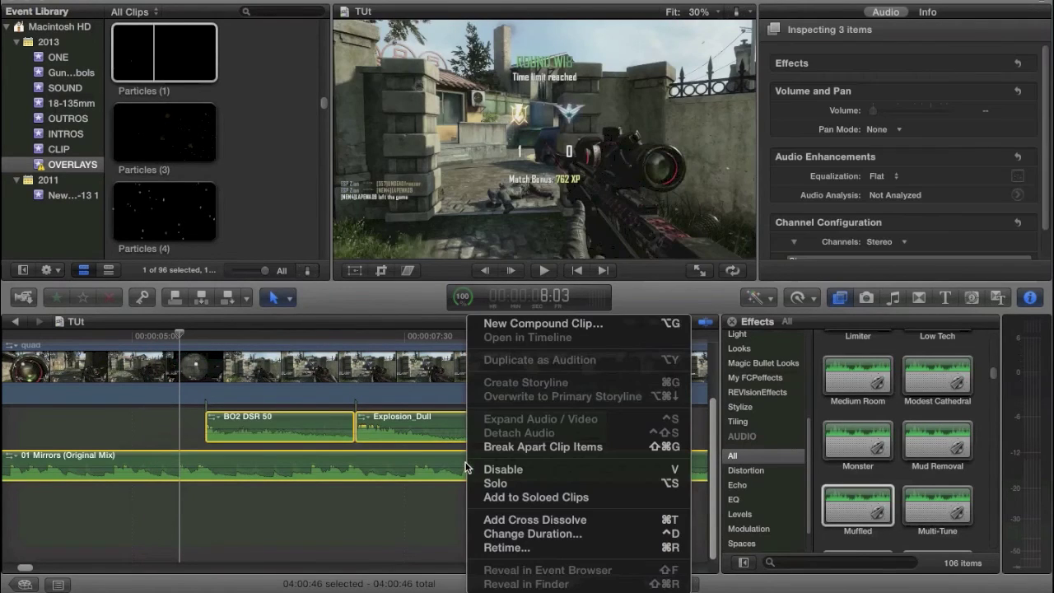
pyautogui.click(513, 331)
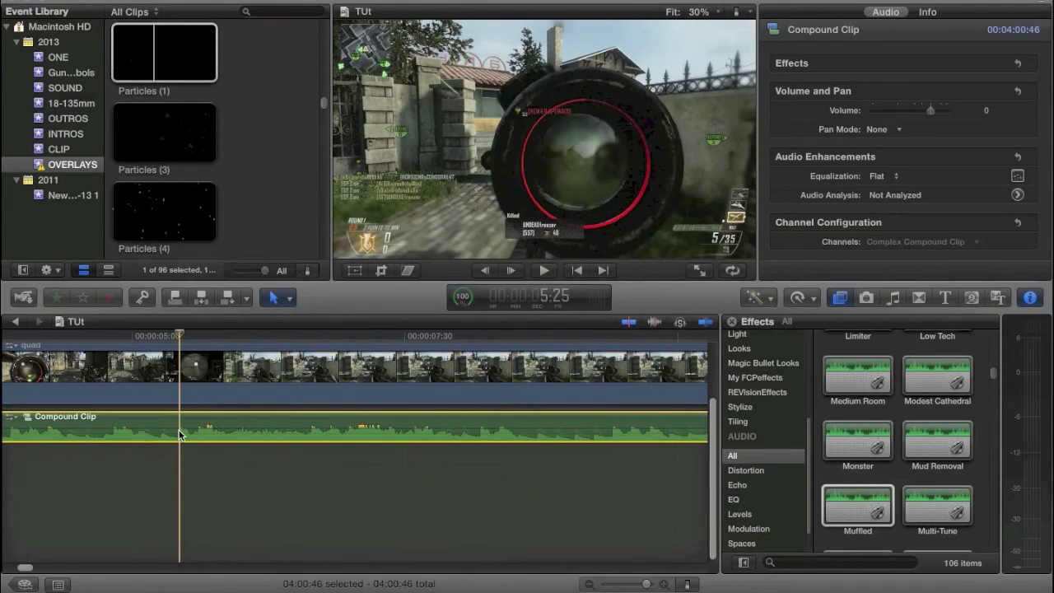
pyautogui.moveTo(178, 428); pyautogui.dragTo(179, 429)
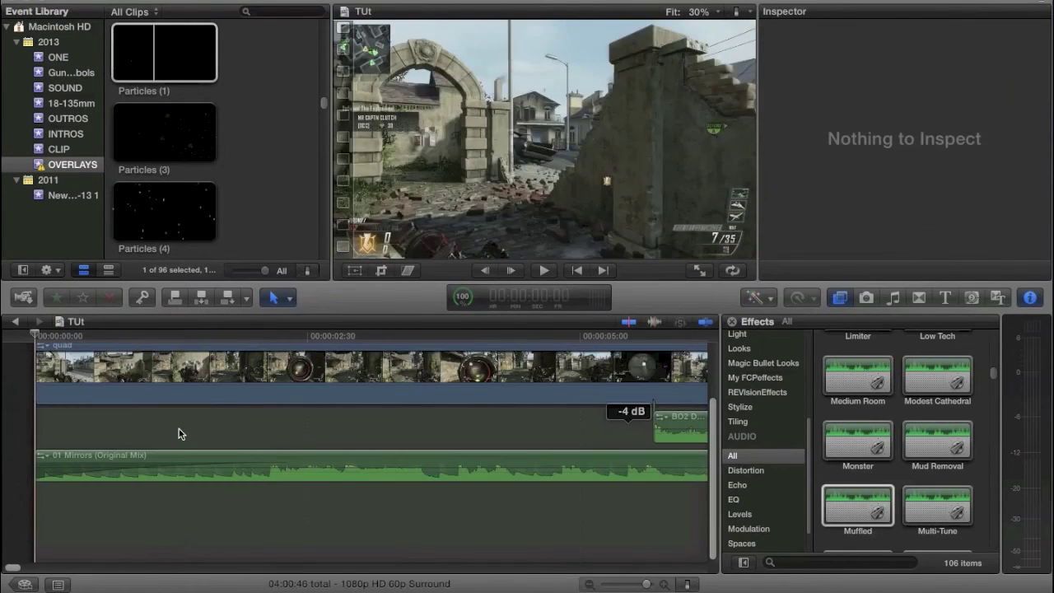
# Combine the BO2 DSR 50 and Explosion_Dull clips into a compound clip and apply the Muffled effect to it.
pyautogui.hscroll(5, 297, 455)
pyautogui.hscroll(-3, 299, 454)
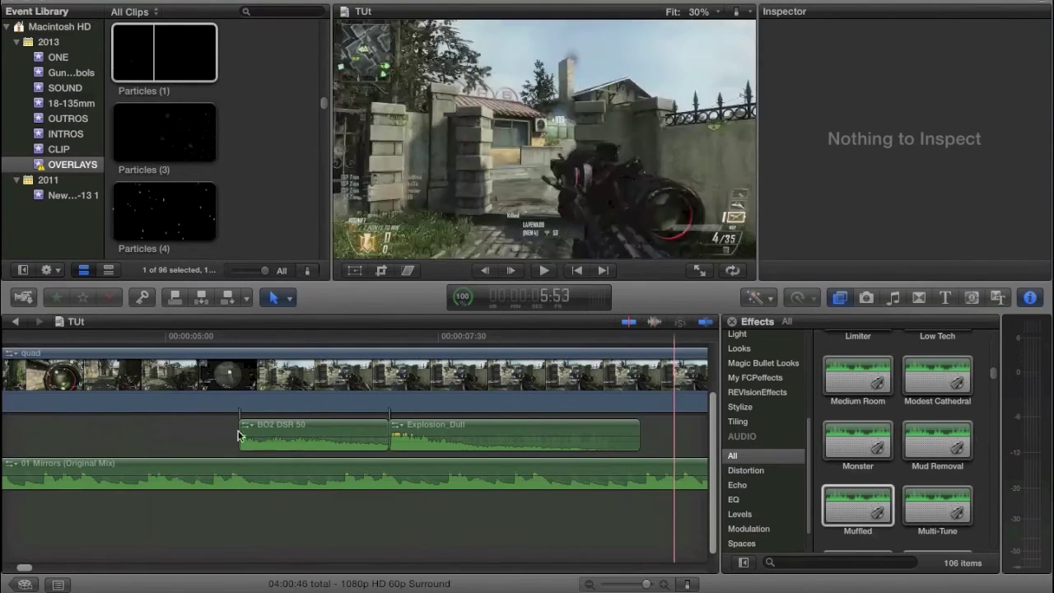
pyautogui.moveTo(299, 454); pyautogui.dragTo(576, 427)
pyautogui.rightClick(576, 425)
pyautogui.click(607, 326)
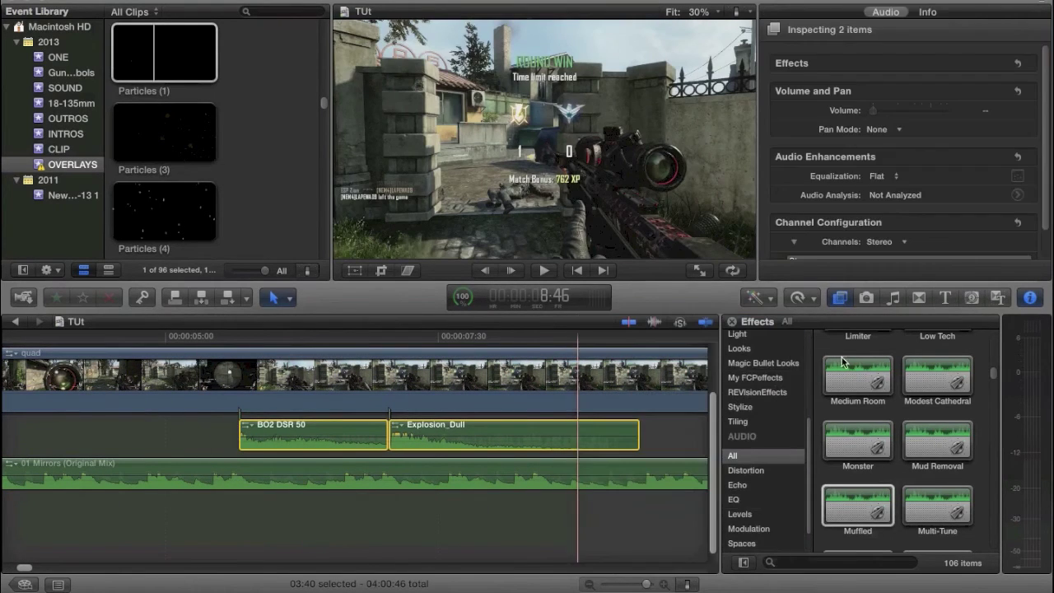
pyautogui.moveTo(858, 490); pyautogui.dragTo(363, 438)
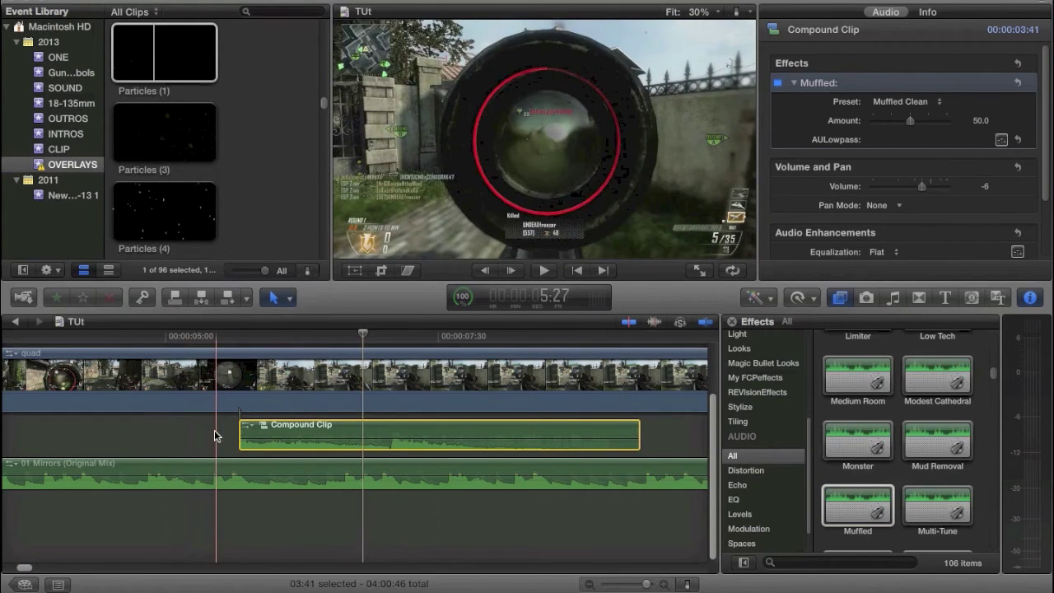